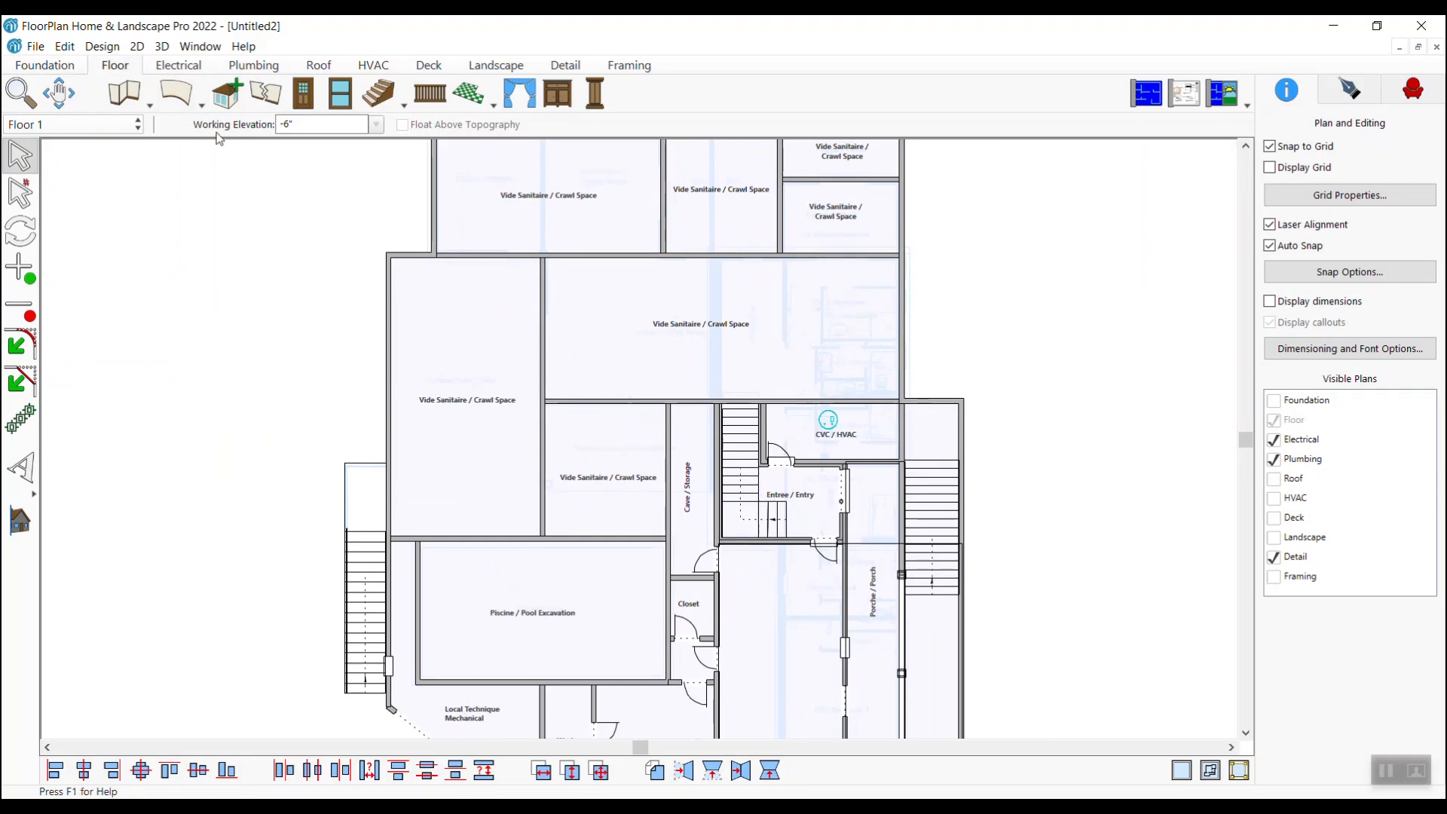
Draw a straight wall running up from the outer corner above the exterior stairs beside the CVC / HVAC room.
click(142, 107)
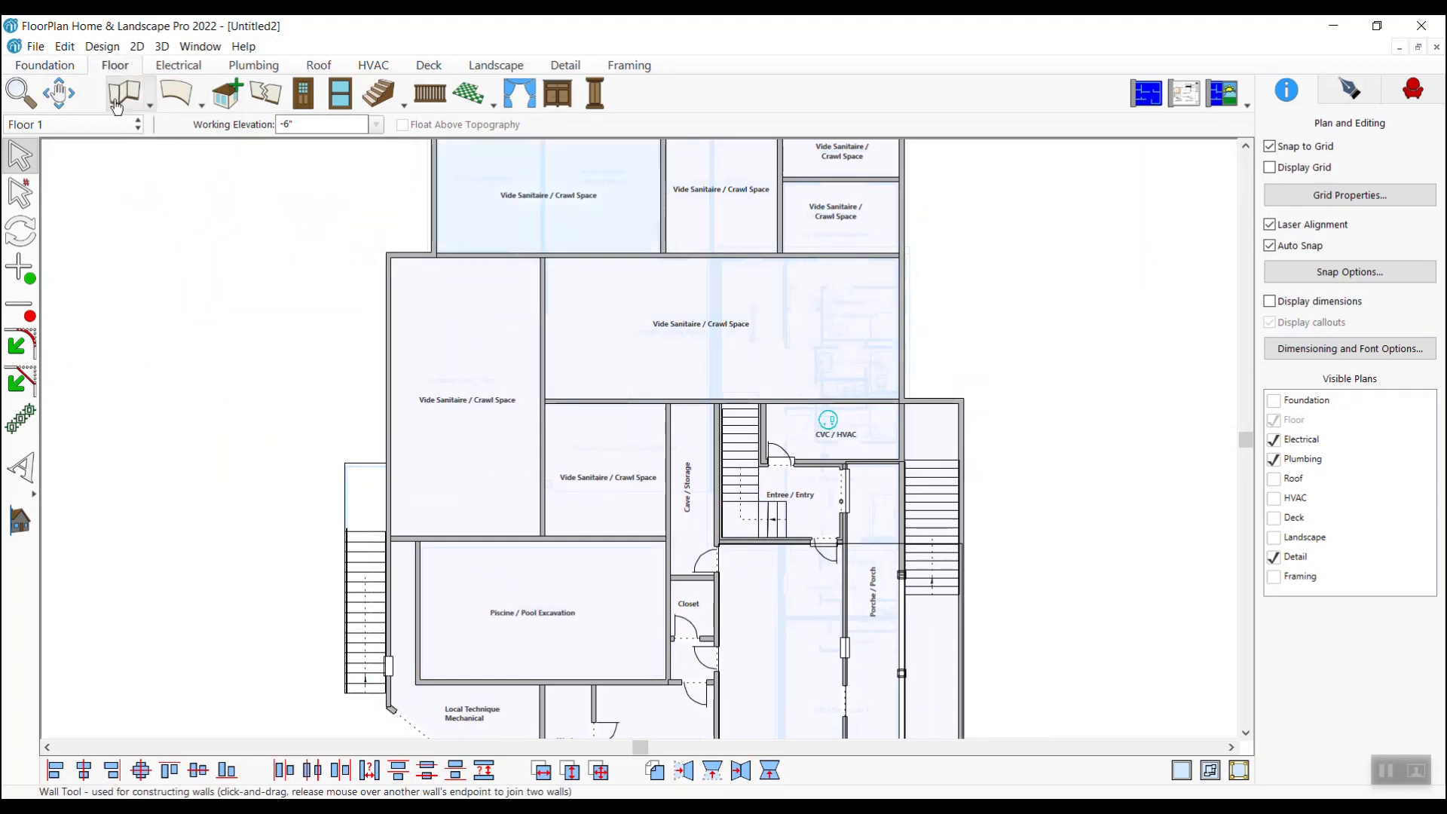
drag(959, 400, 963, 250)
scroll(946, 272, up, 4)
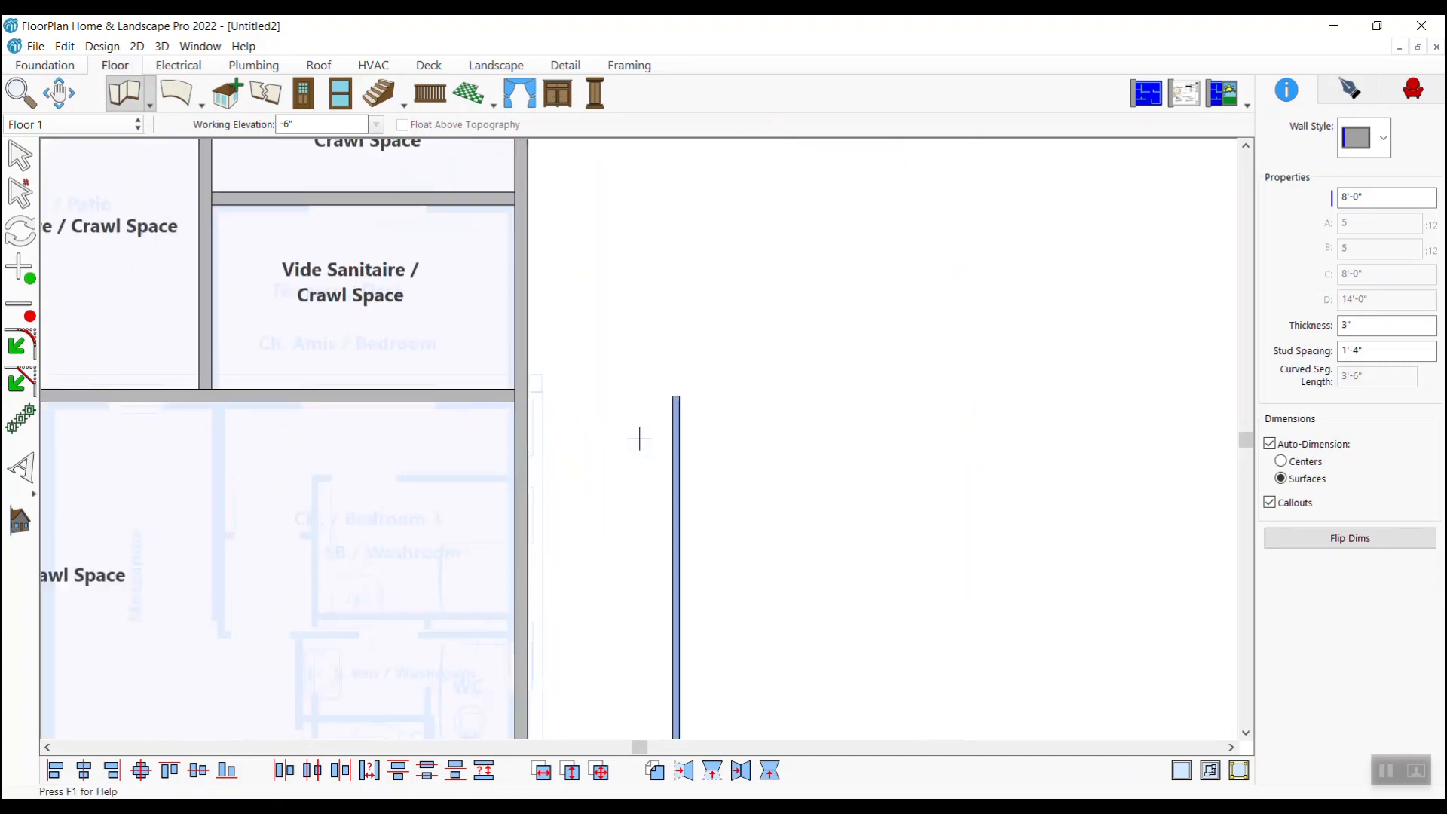
scroll(640, 436, down, 3)
click(178, 96)
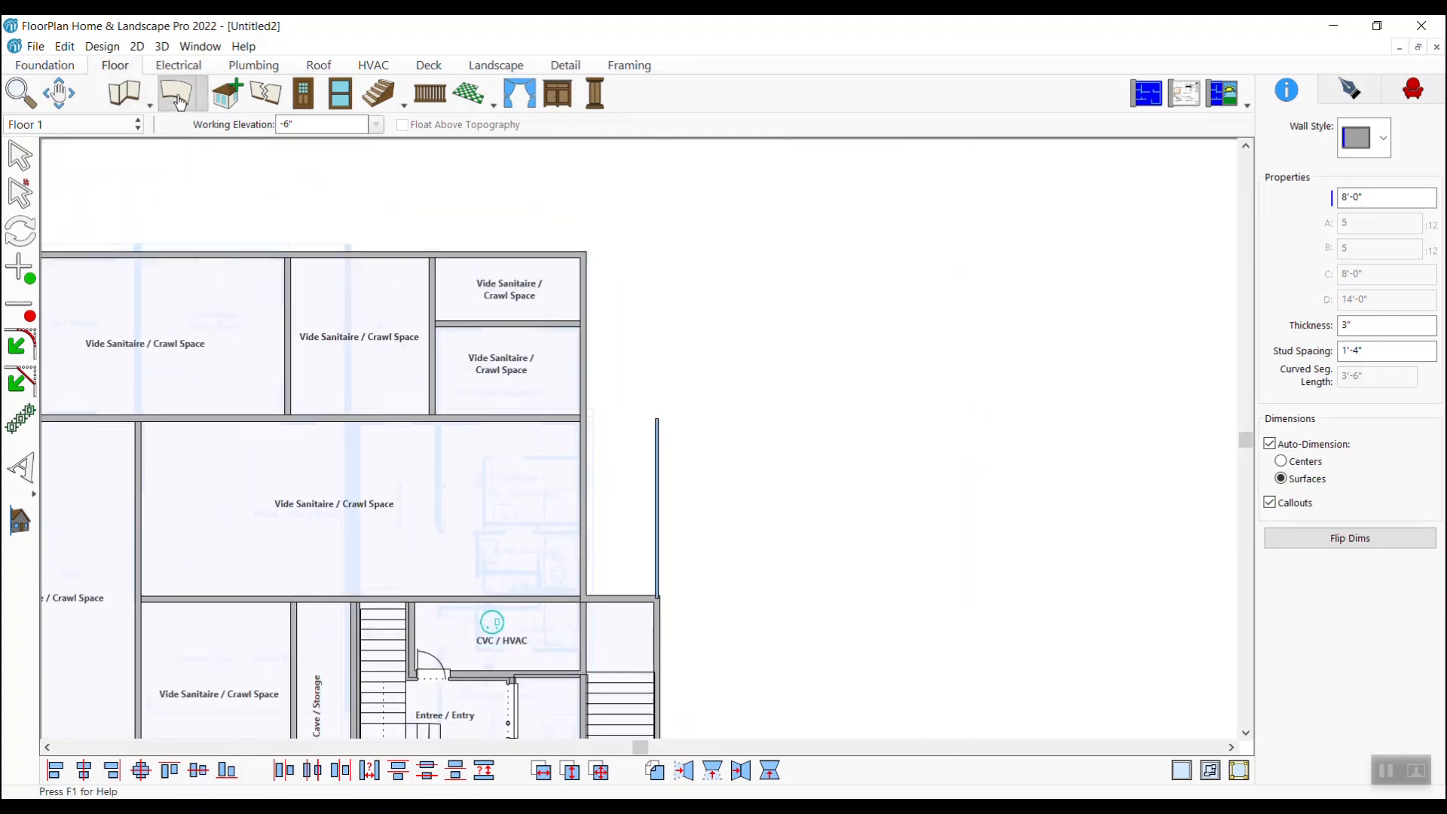
key(Escape)
scroll(629, 444, up, 3)
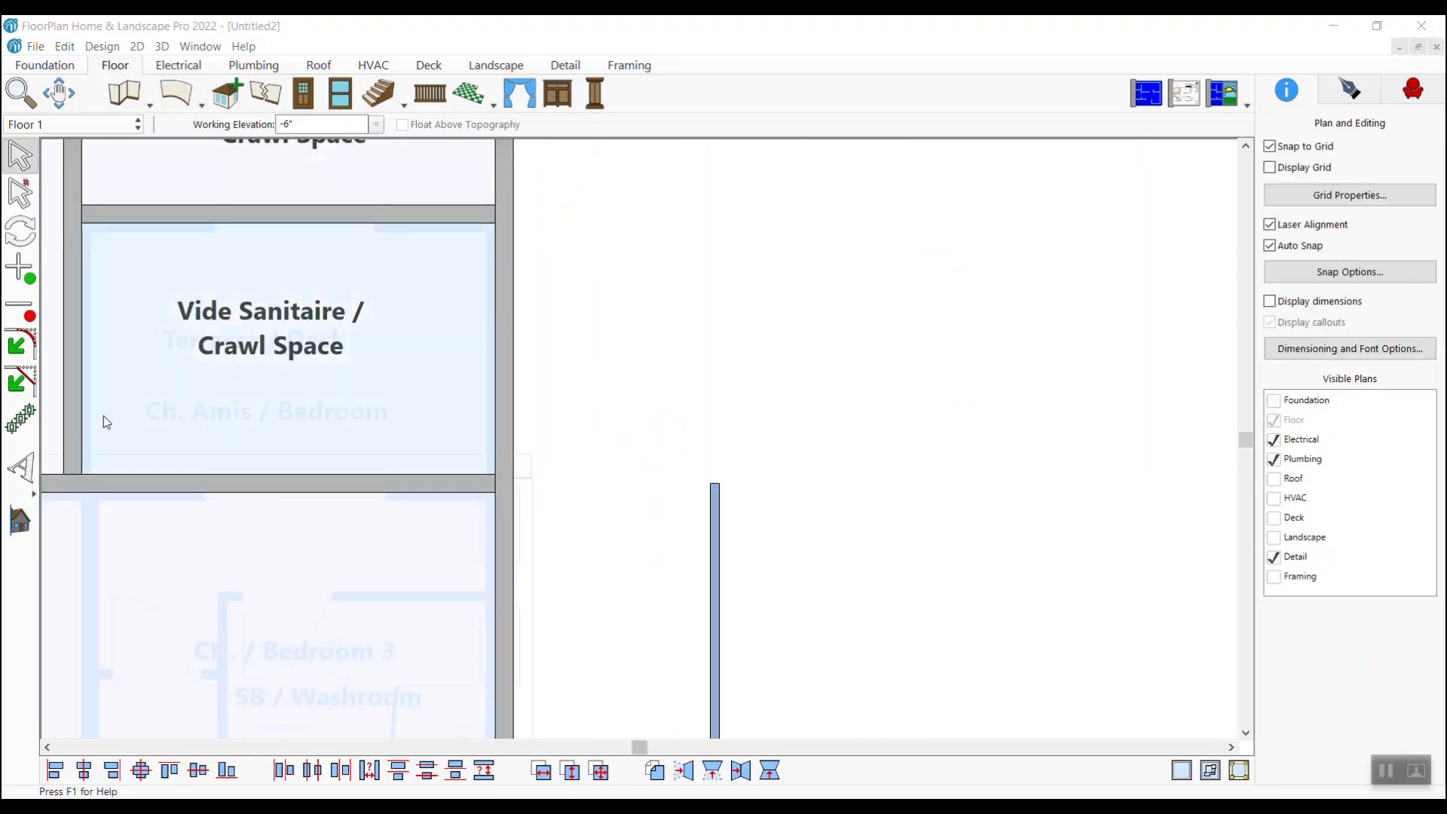
scroll(639, 442, down, 3)
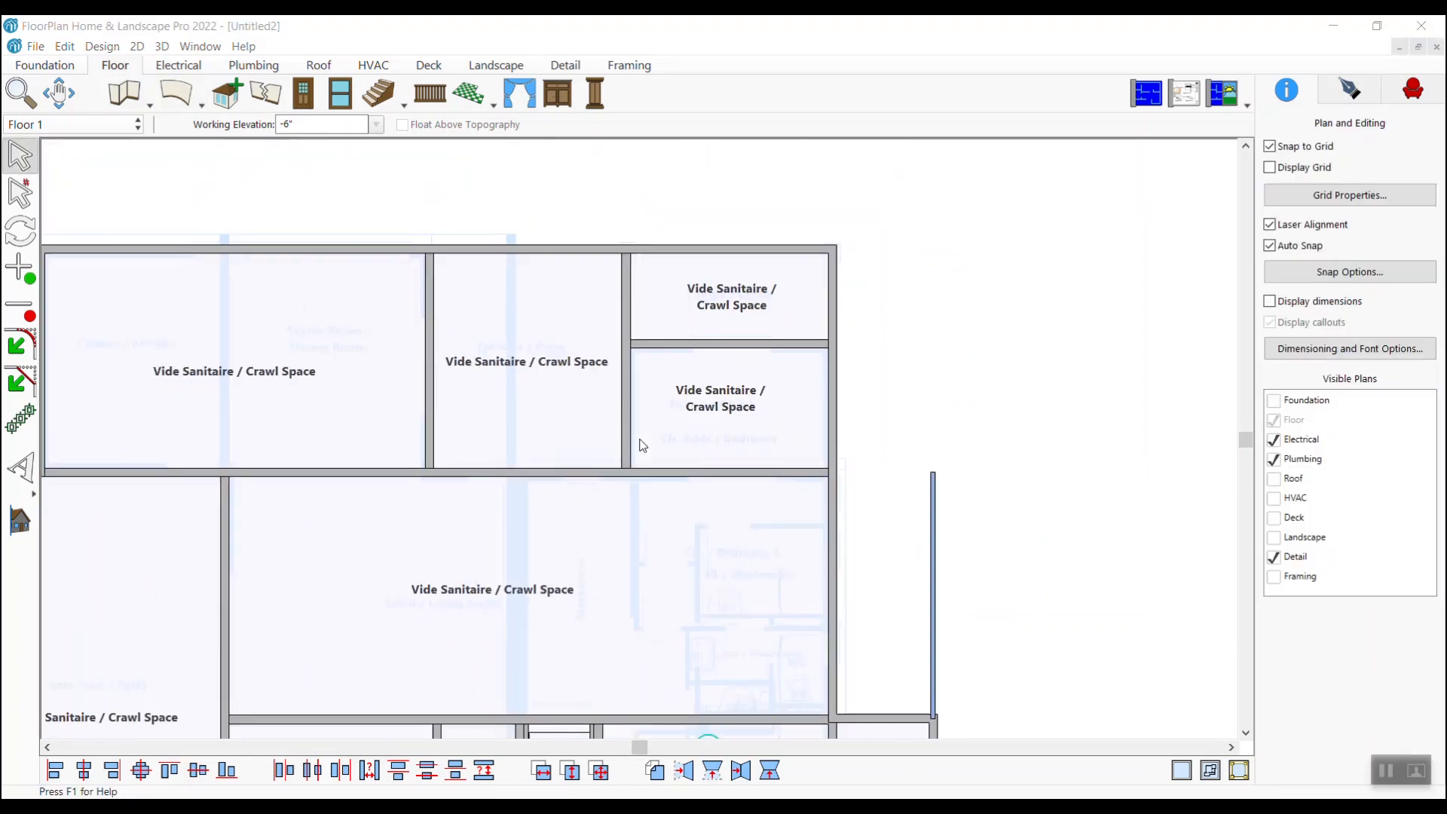
Place a 6'-0" wide door in the left wall of the small lower-right crawl space and make it a double door.
click(302, 96)
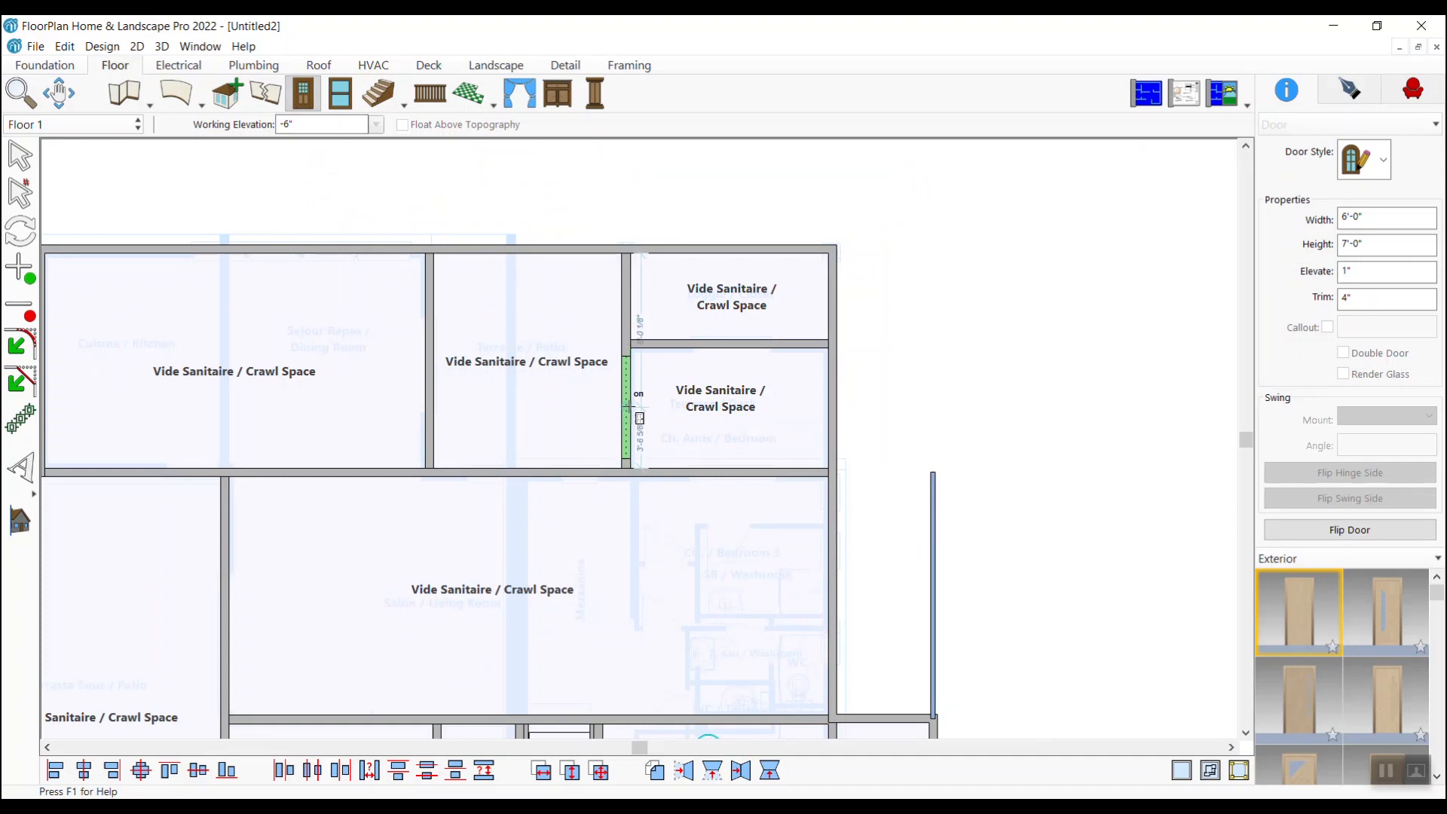
drag(639, 418, 684, 367)
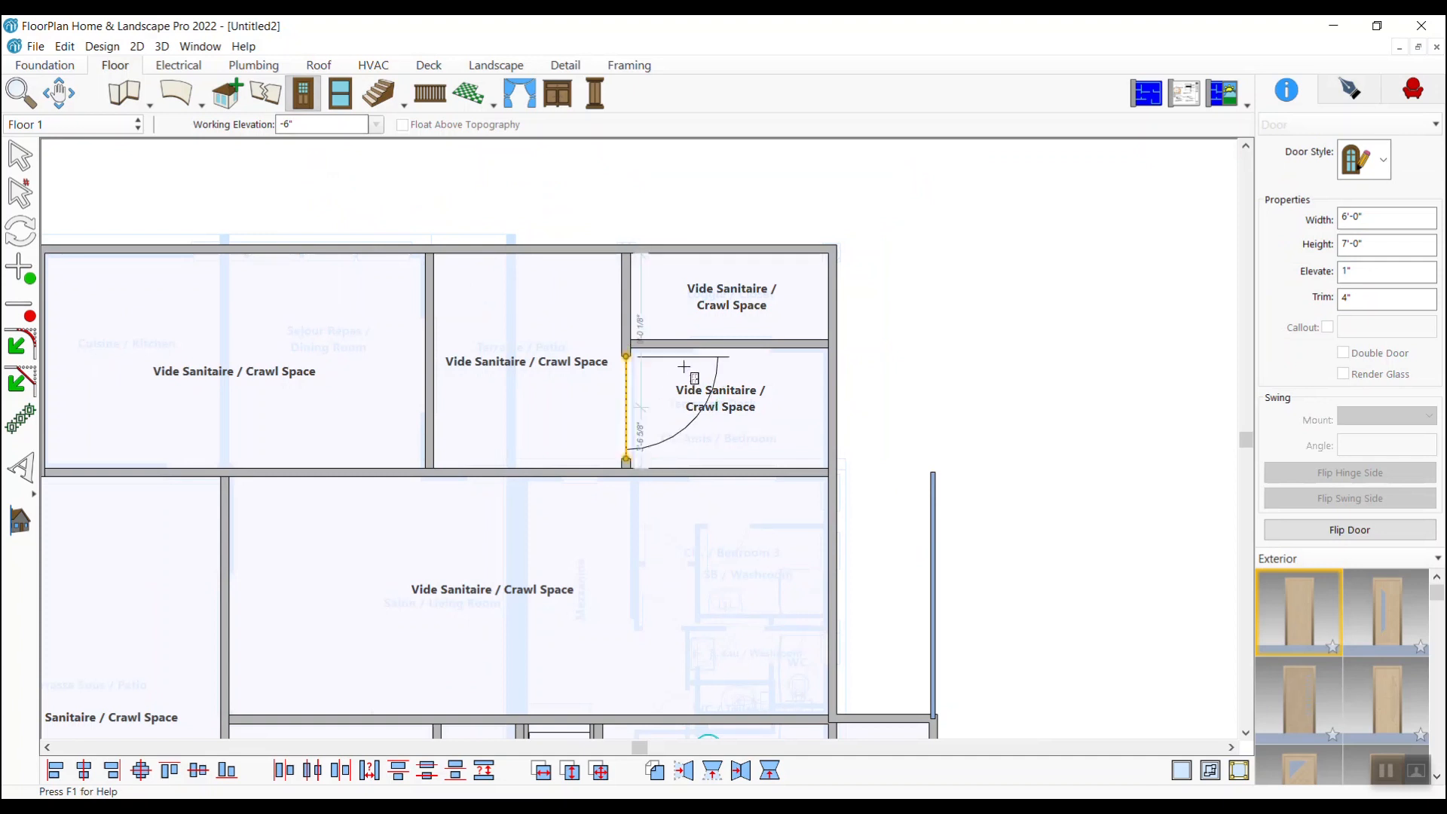
right_click(684, 367)
key(Escape)
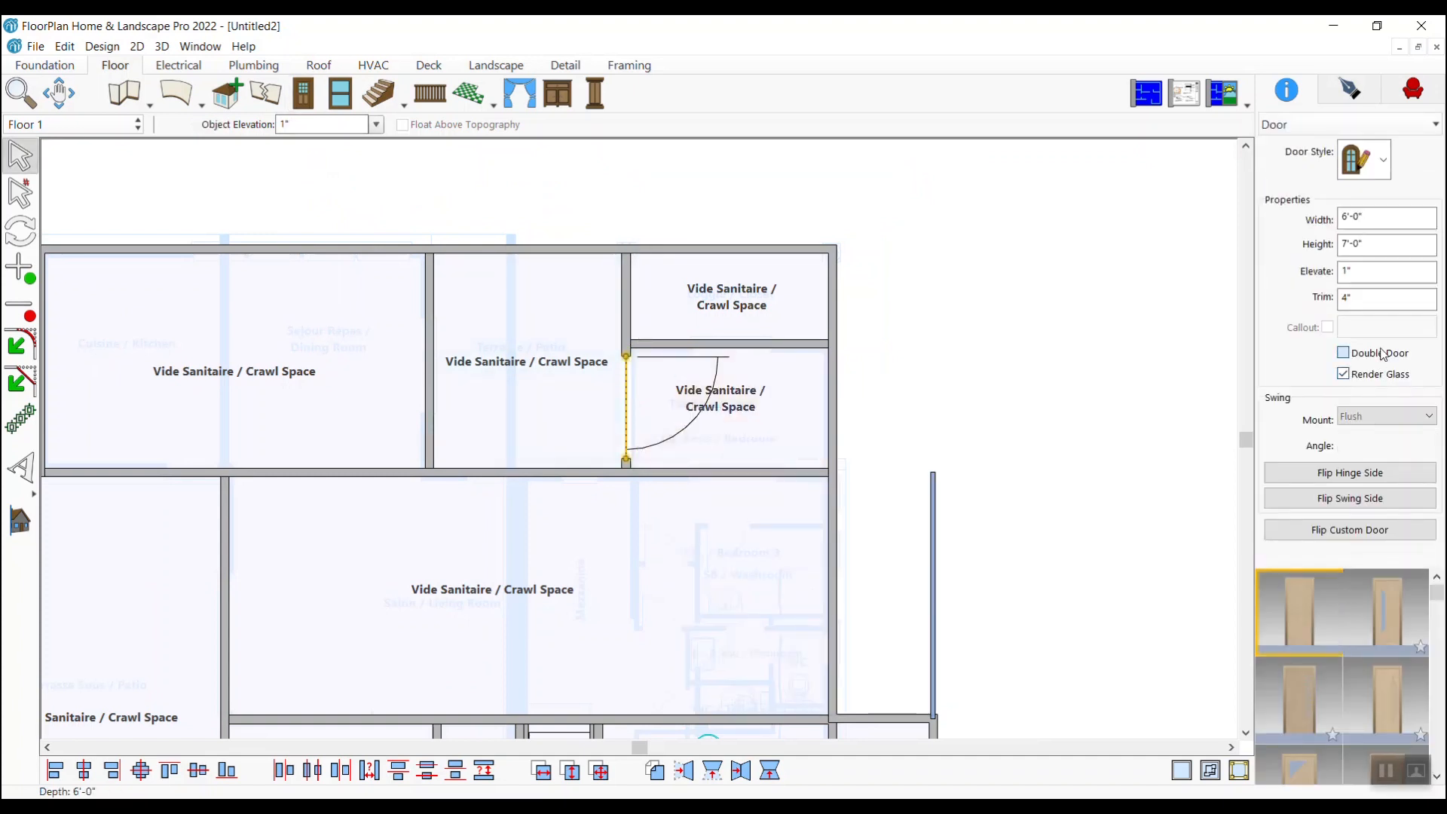
click(1343, 353)
key(Return)
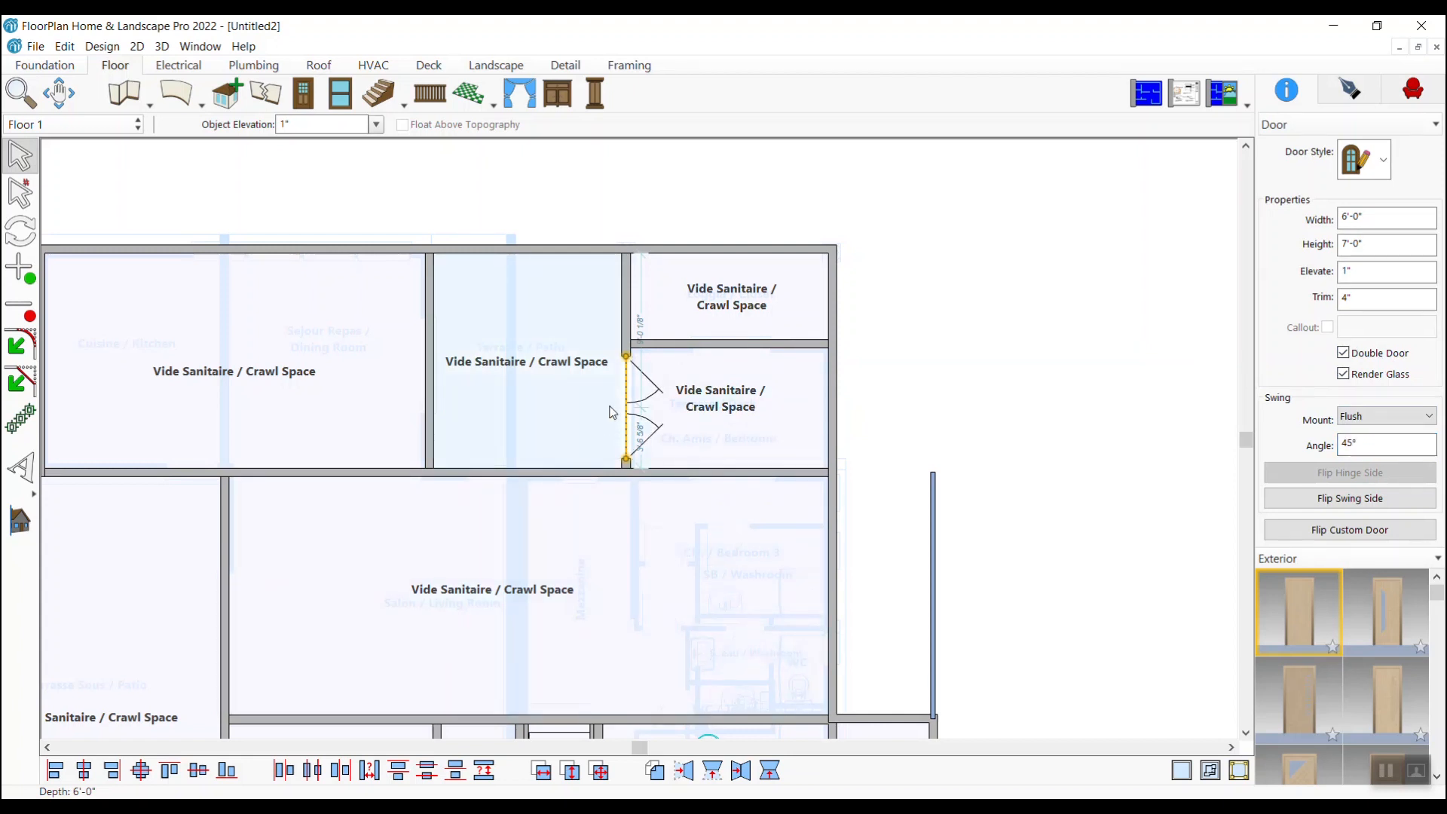
click(659, 416)
Place a casement/picture window in the bottom wall of the double-door crawl space and stretch it to about twice its width.
scroll(646, 410, up, 3)
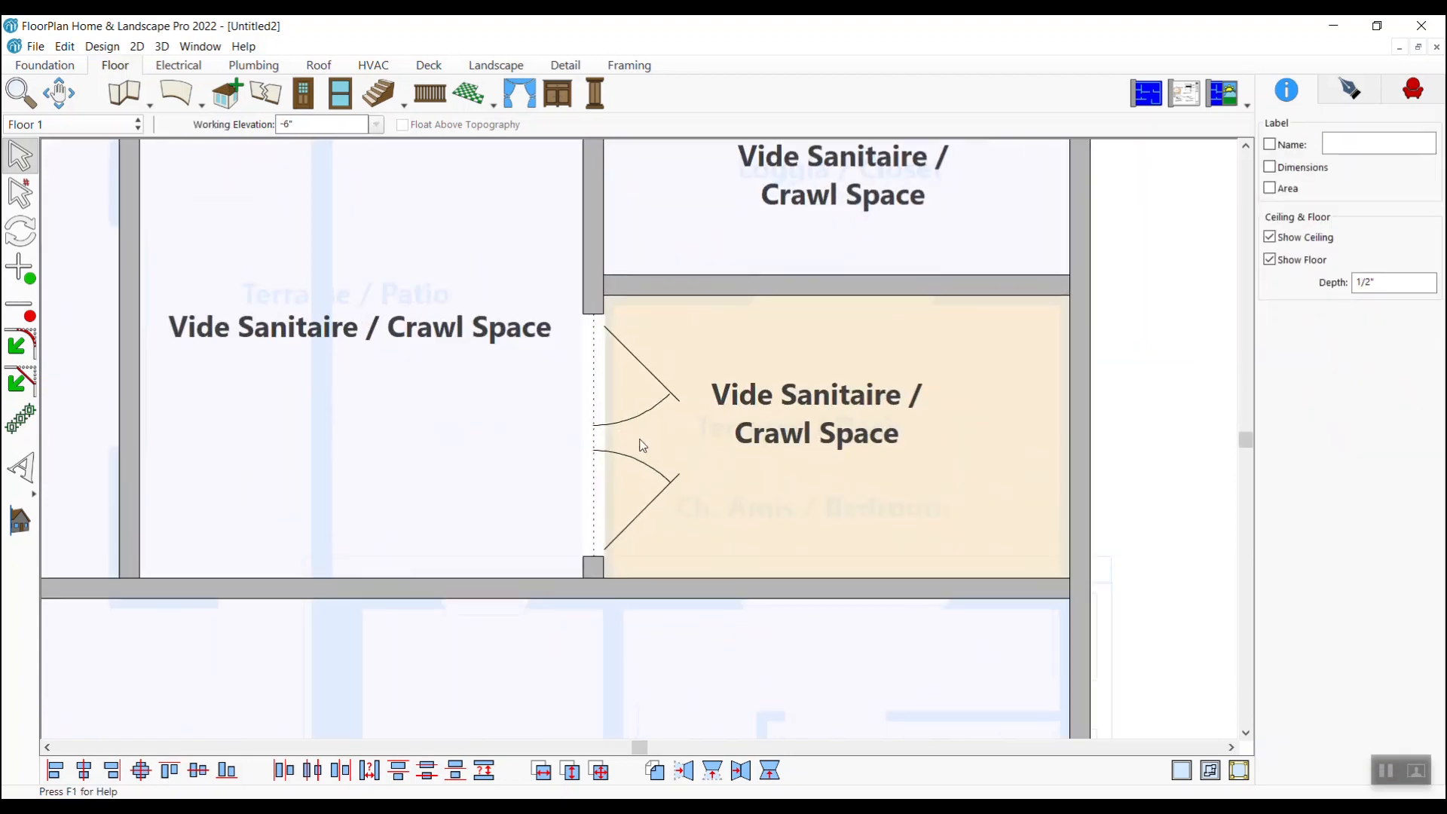
click(329, 108)
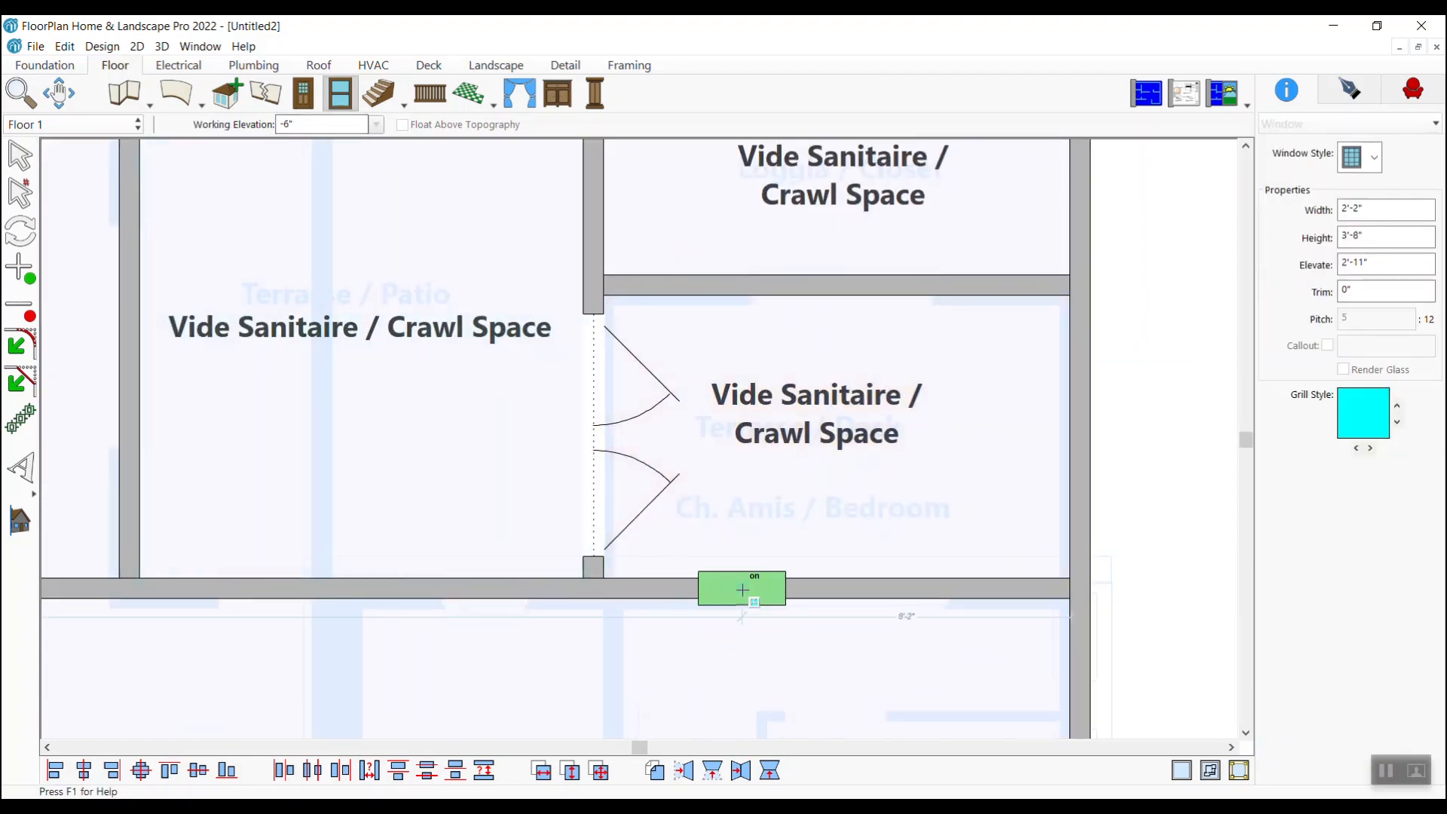
click(679, 587)
click(20, 156)
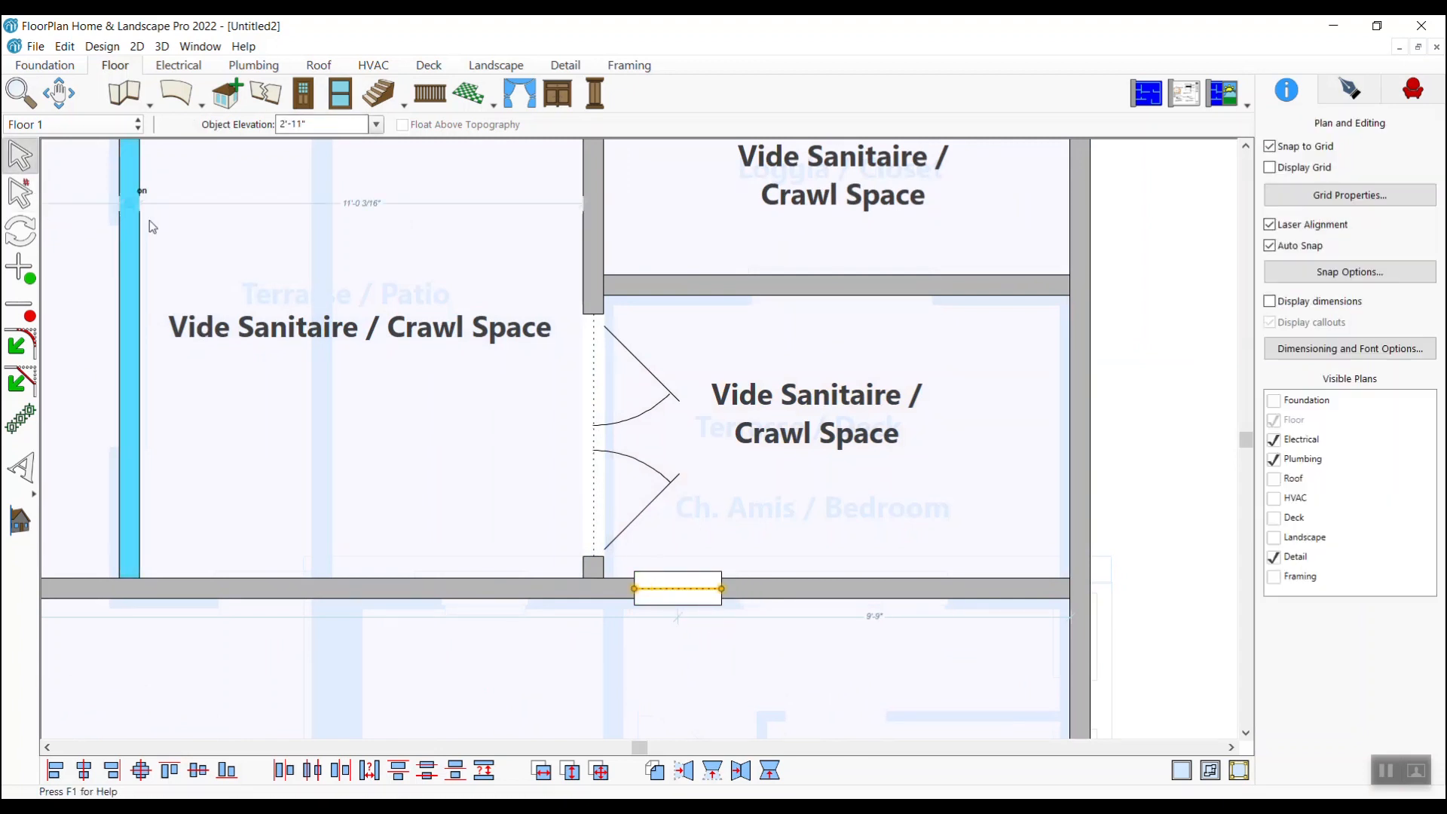
drag(722, 589, 813, 589)
click(794, 543)
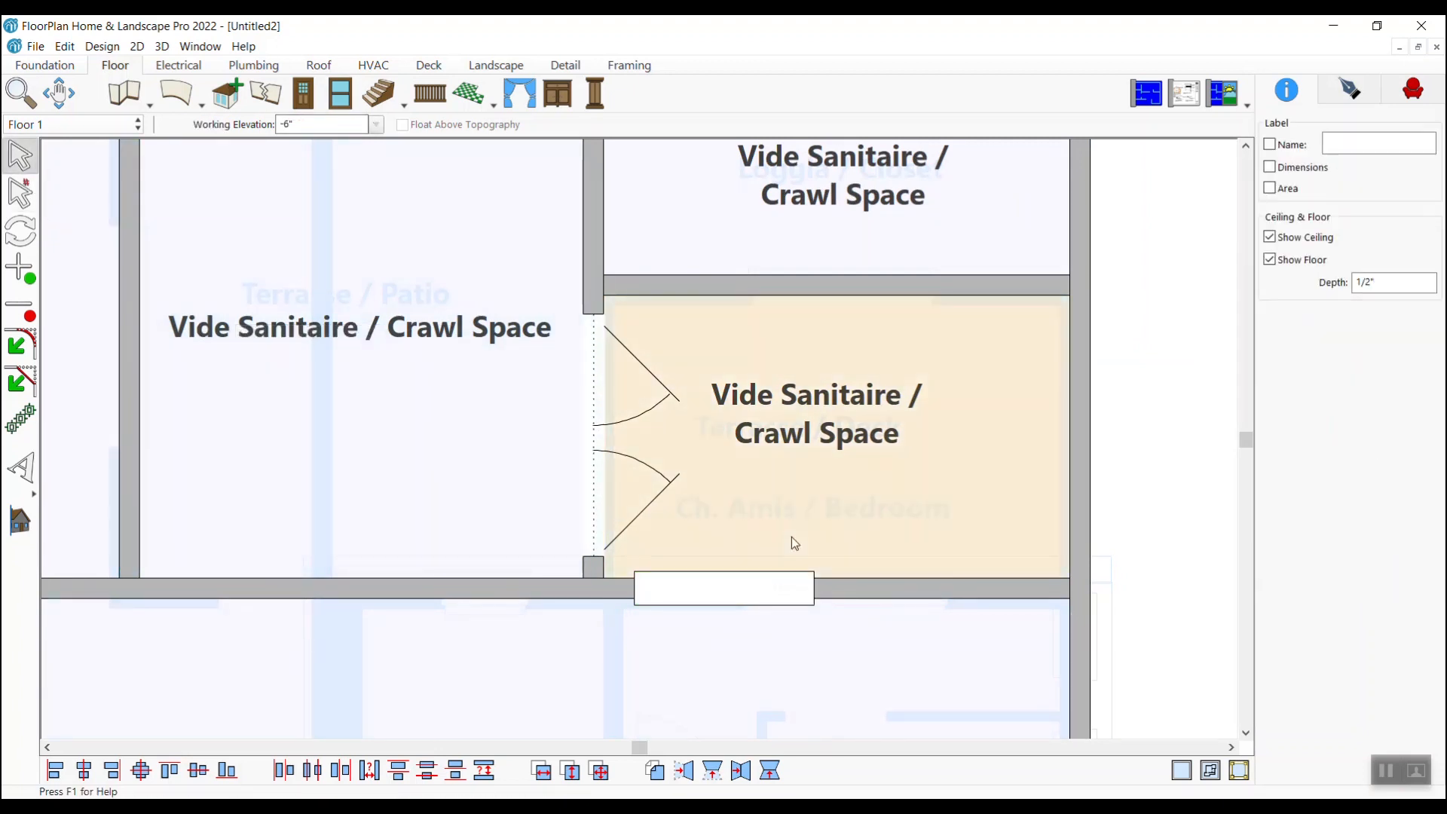
Add a double hung window just right of the casement window and widen it almost to the room's right corner.
click(340, 93)
click(1375, 158)
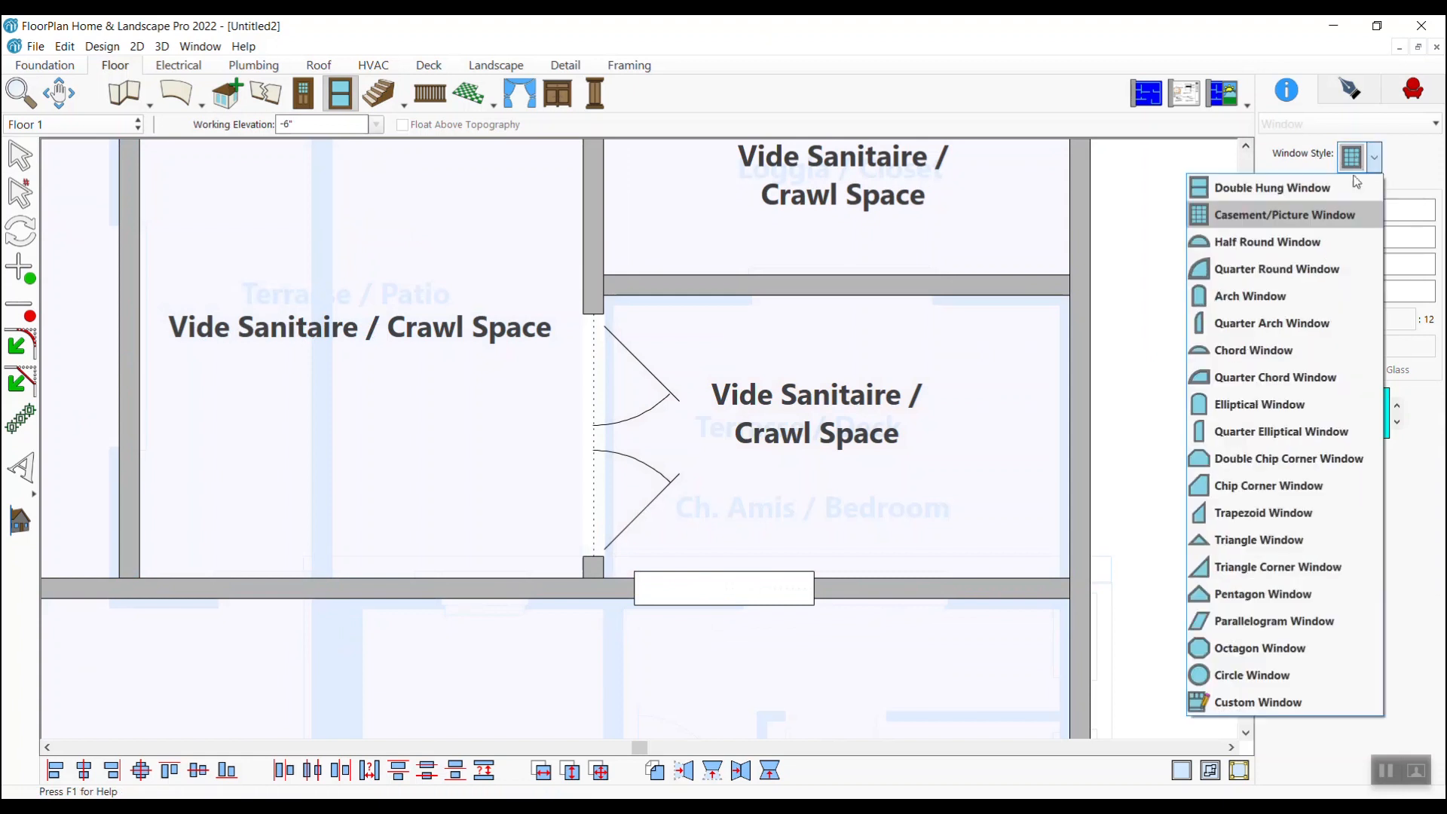
click(1273, 188)
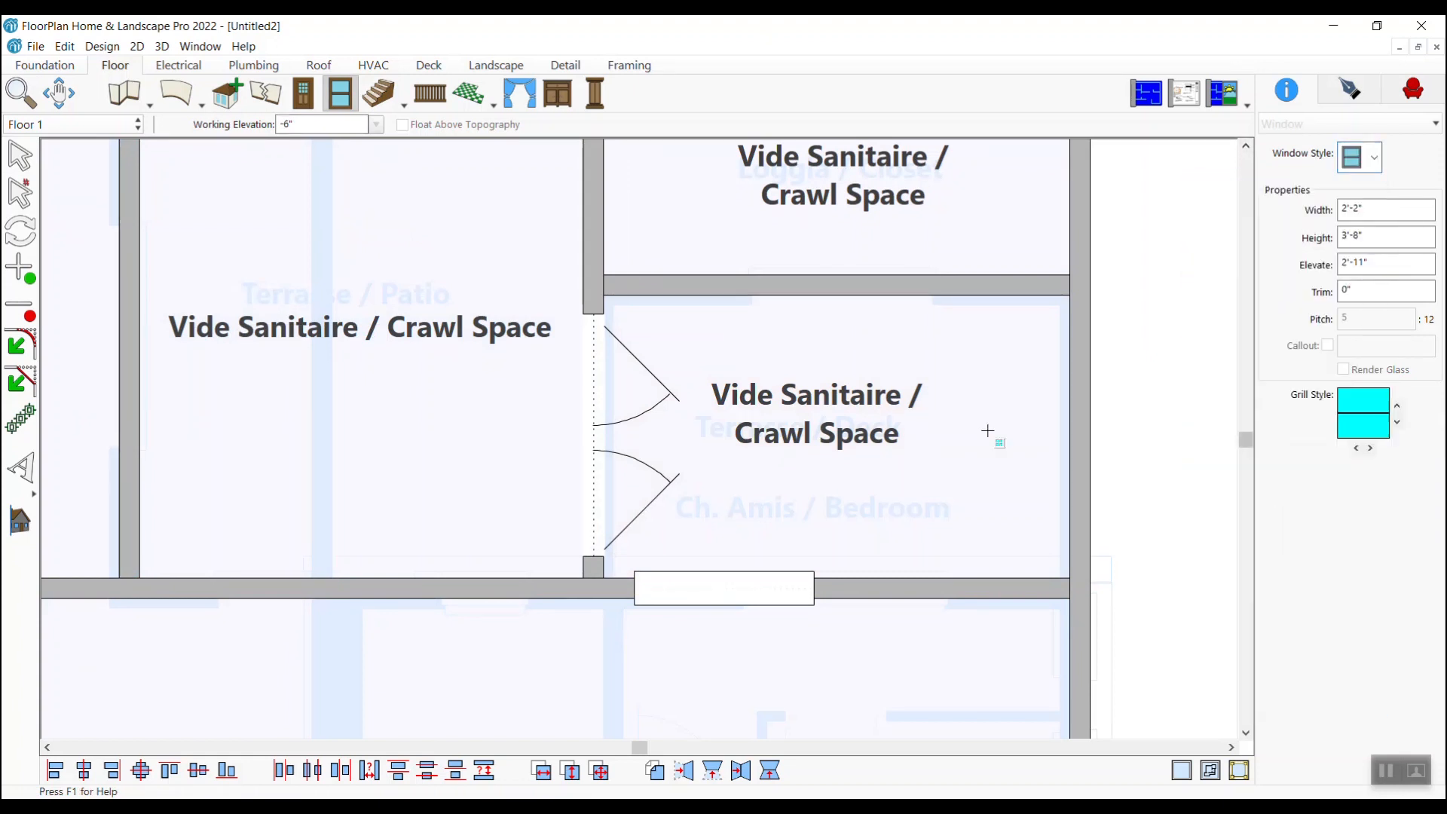
click(865, 588)
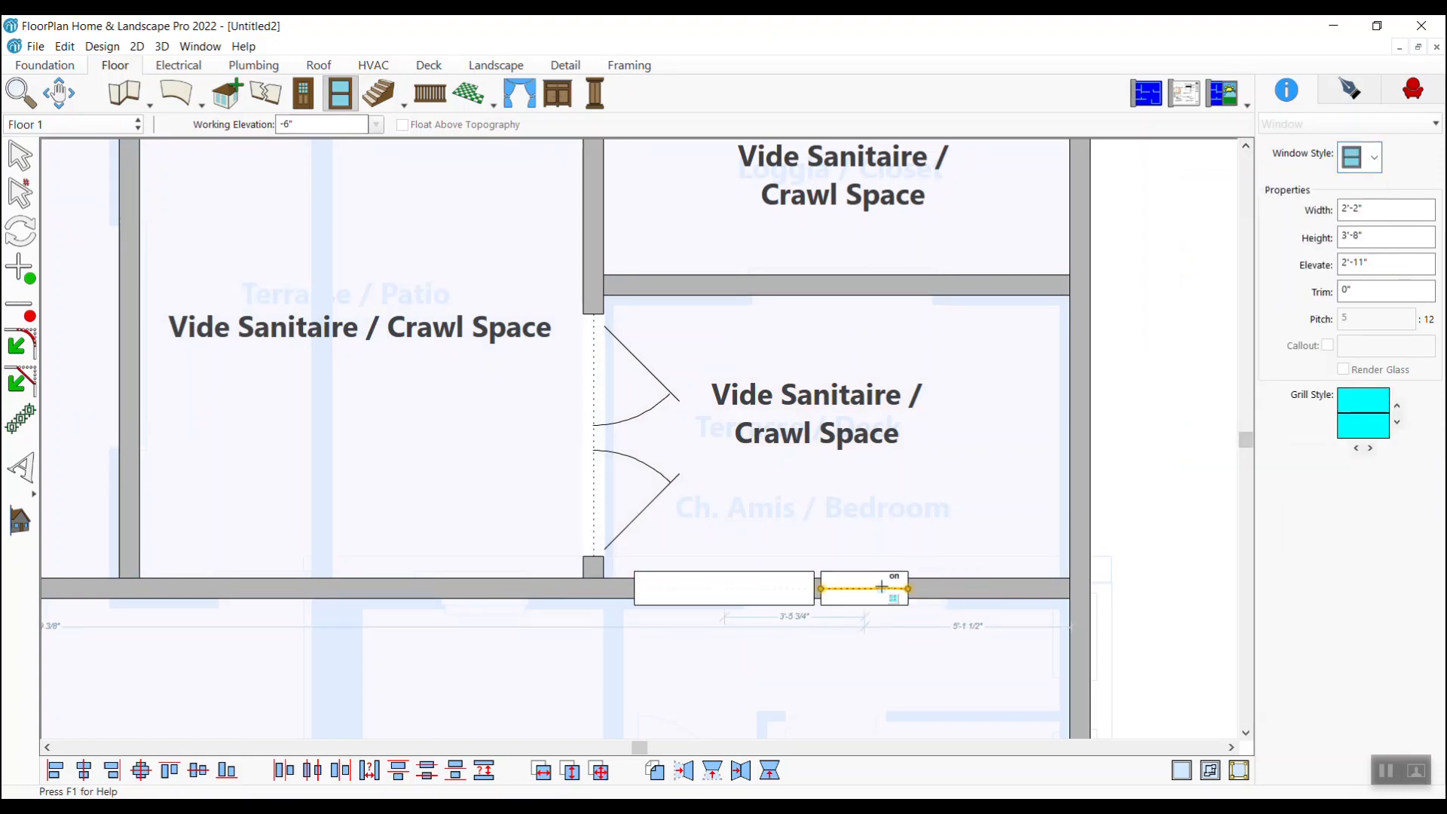
key(Escape)
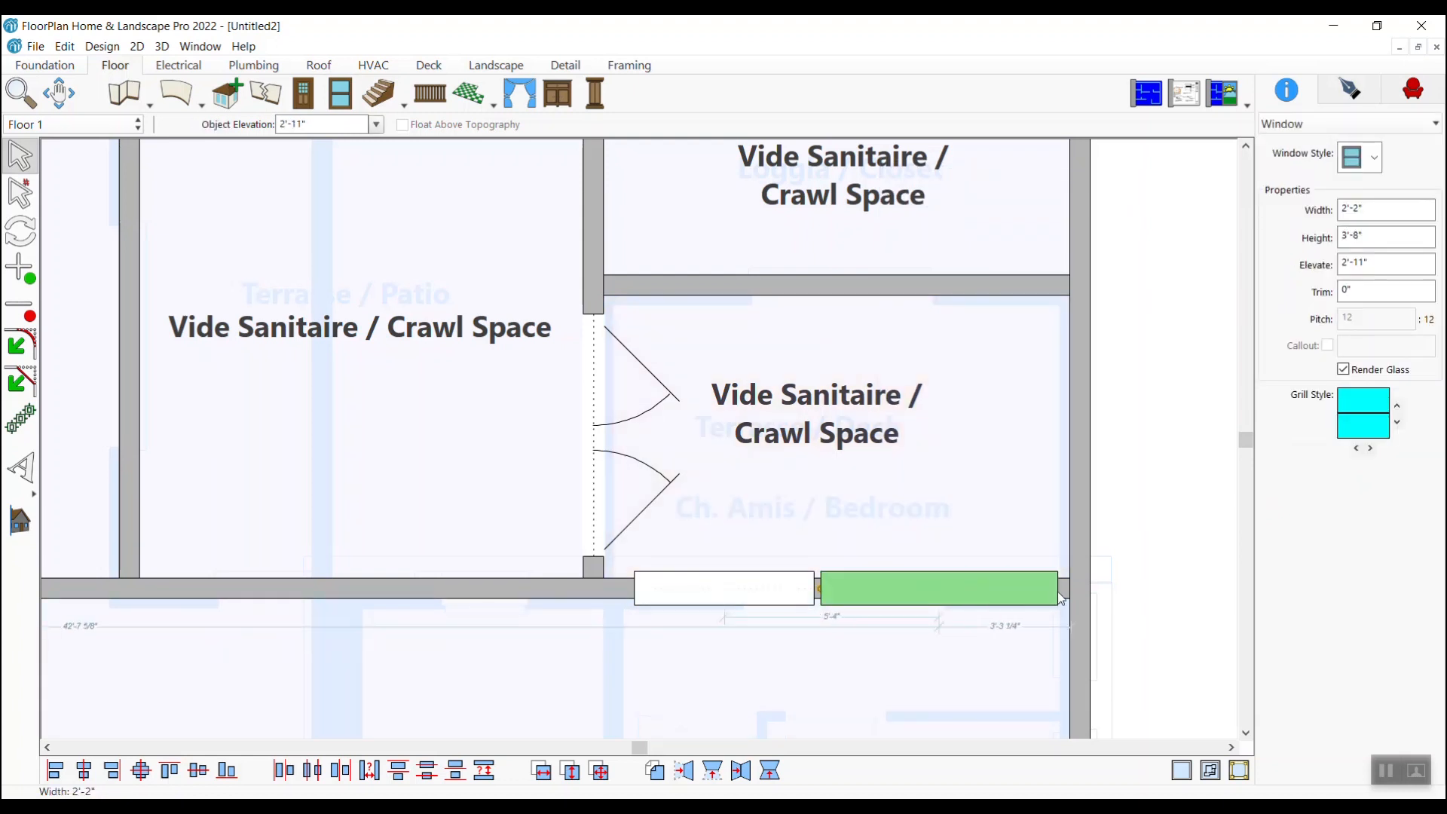
drag(908, 589, 1067, 598)
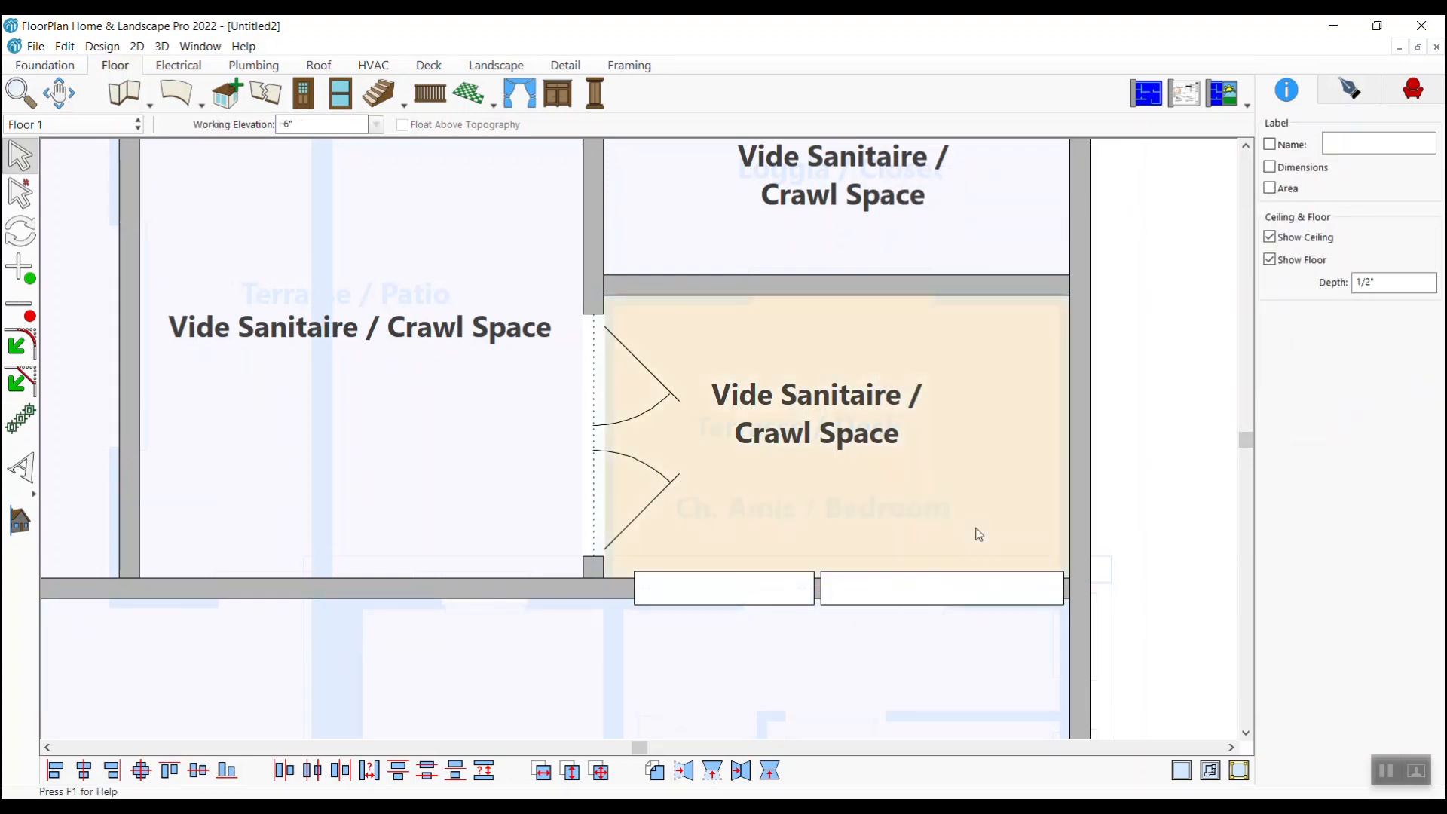
click(839, 407)
key(Escape)
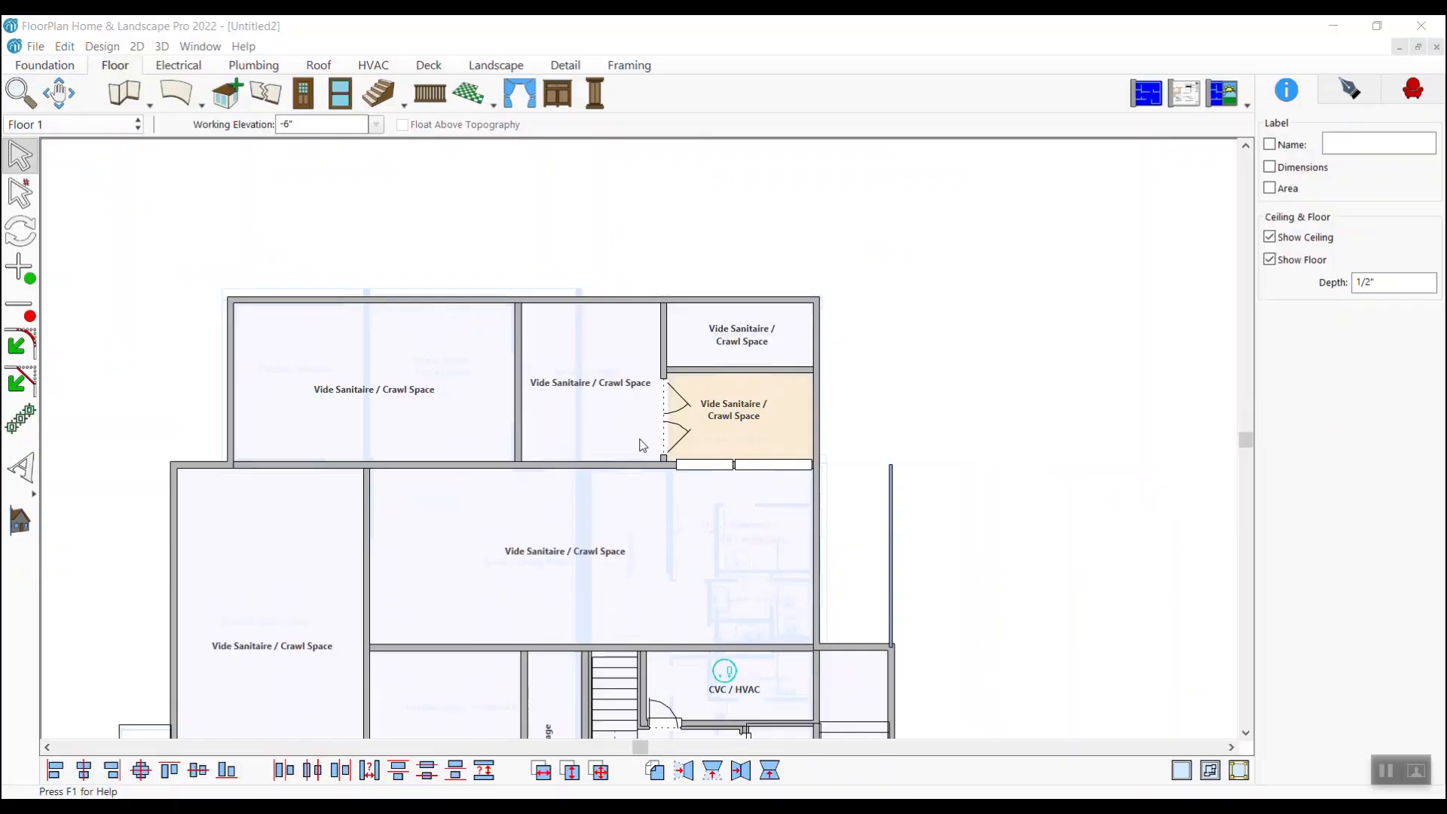
Place recessed can light fixtures near the four corners of the large central crawl space.
click(179, 65)
click(250, 93)
click(1364, 139)
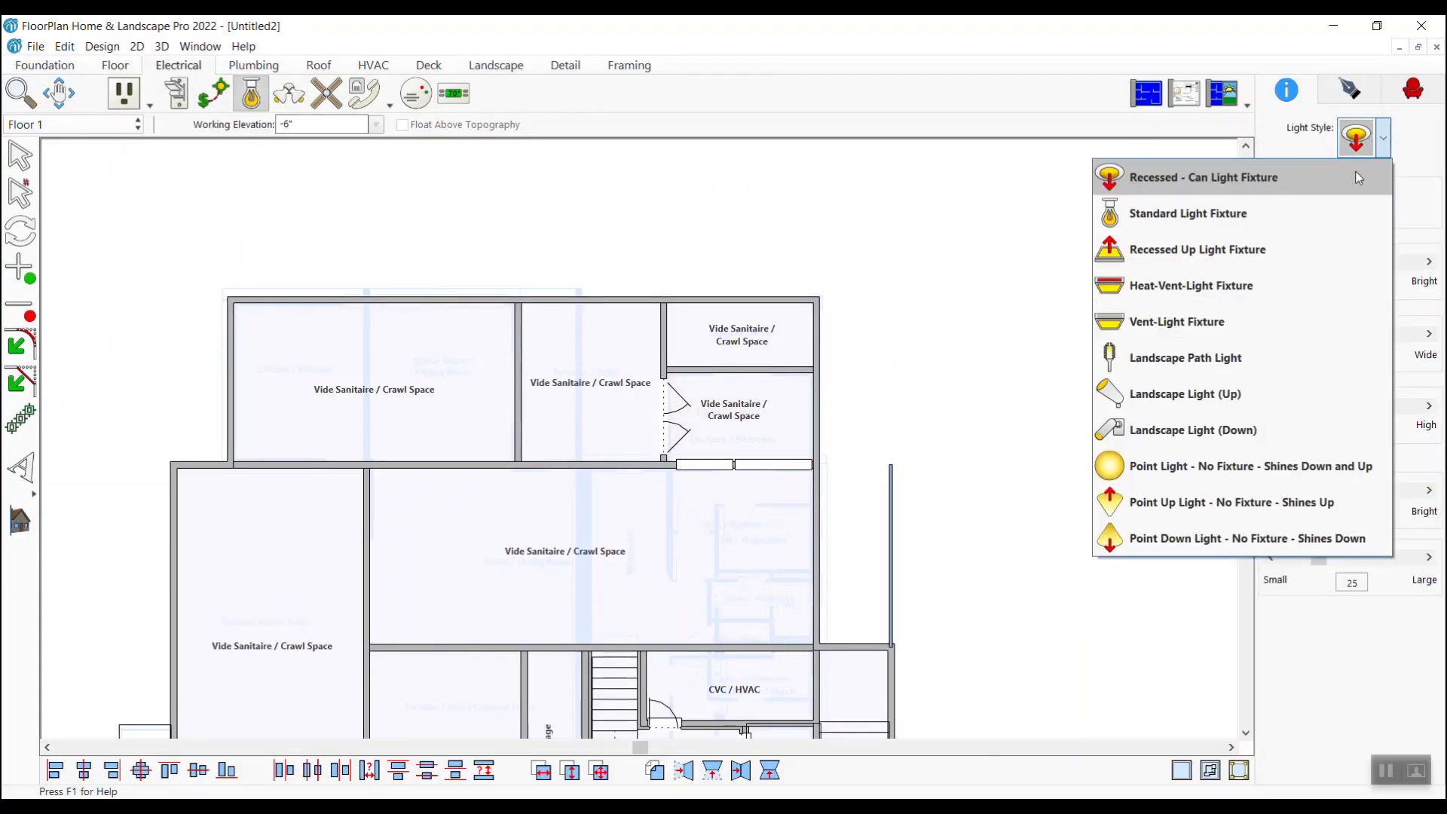
click(1283, 191)
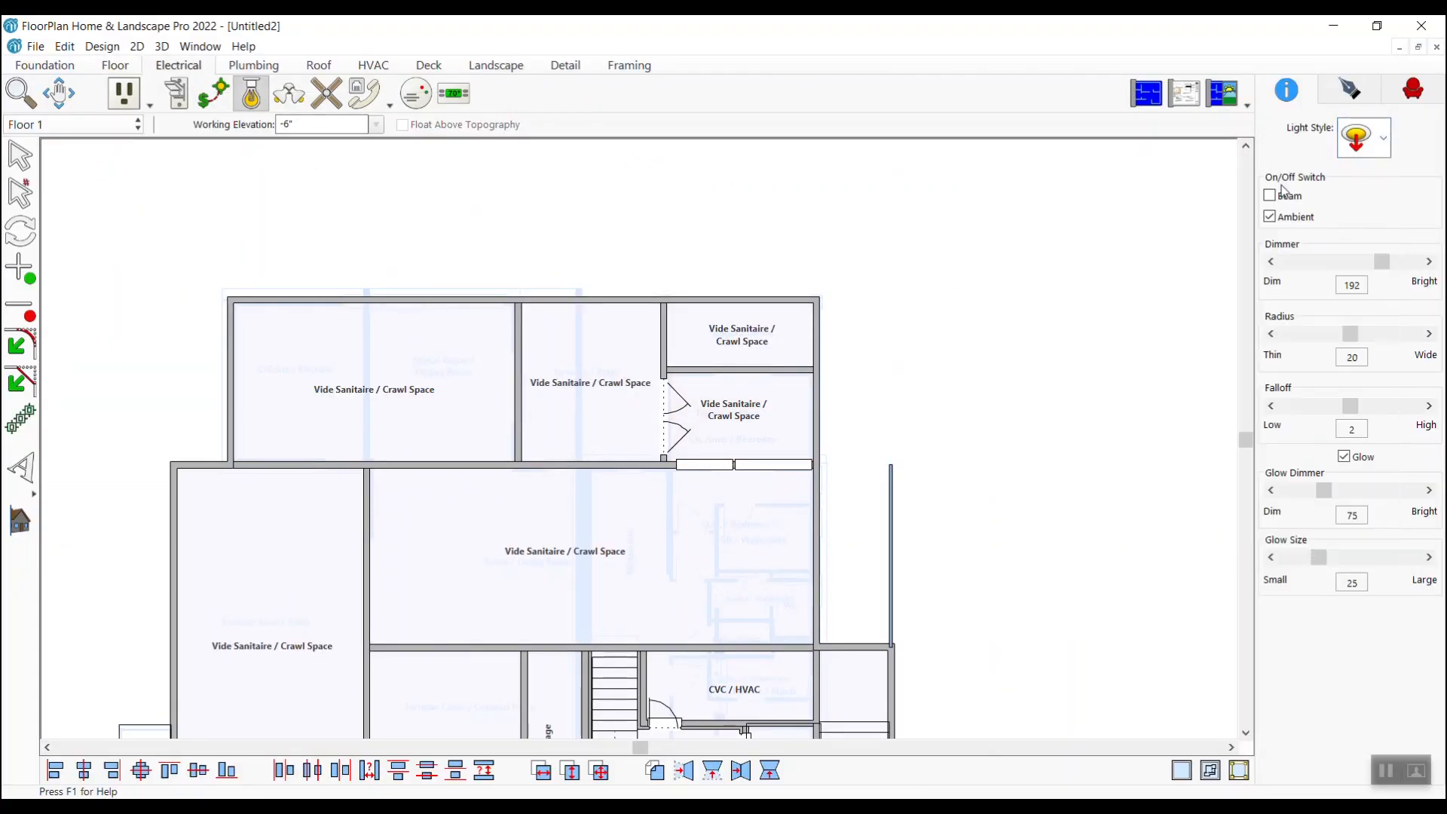
click(434, 511)
scroll(520, 490, up, 3)
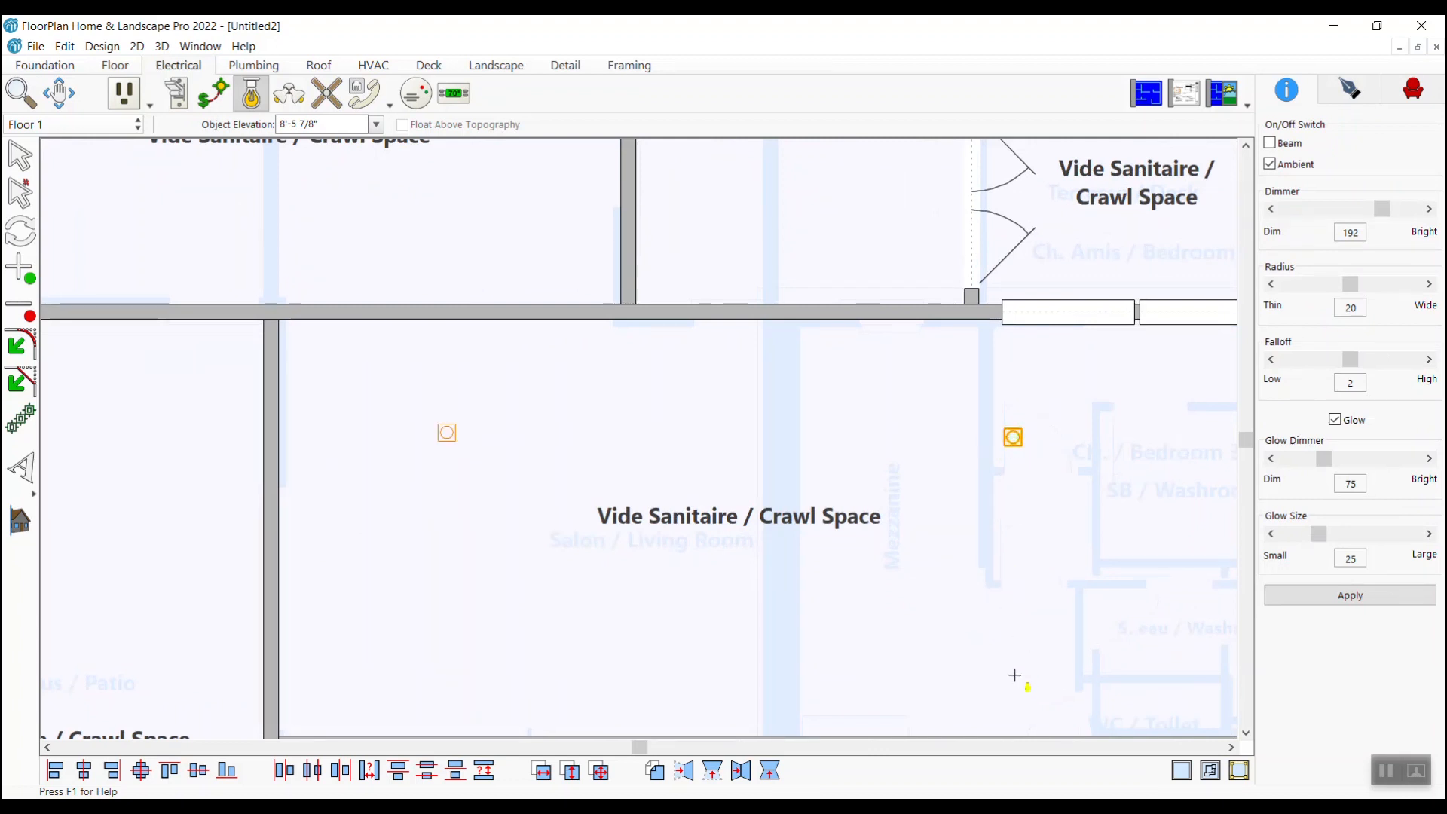
Place a light switch on the large crawl space's upper wall and wire it to all four recessed lights.
click(216, 105)
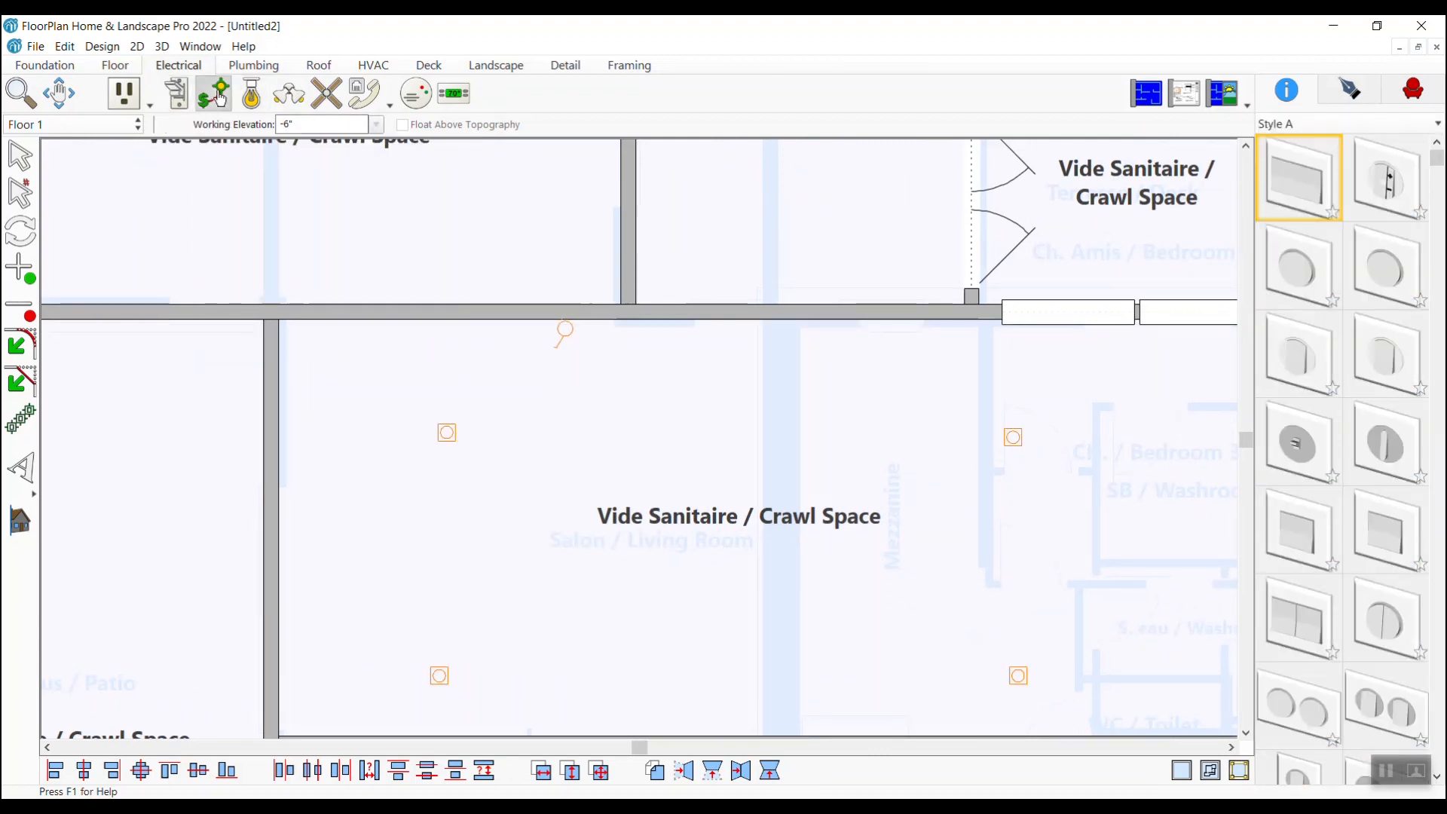
scroll(505, 493, down, 1)
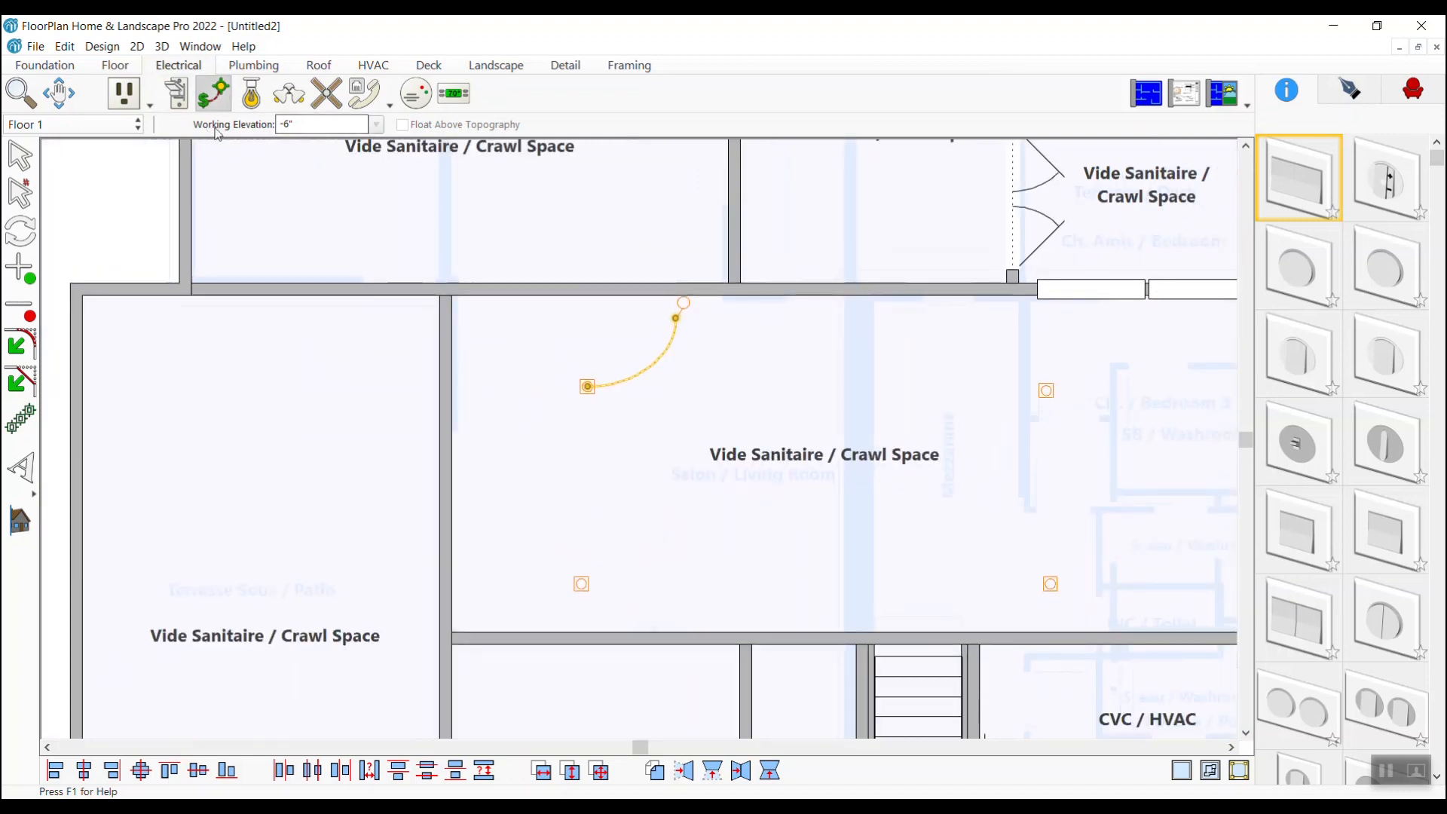
drag(682, 303, 1047, 584)
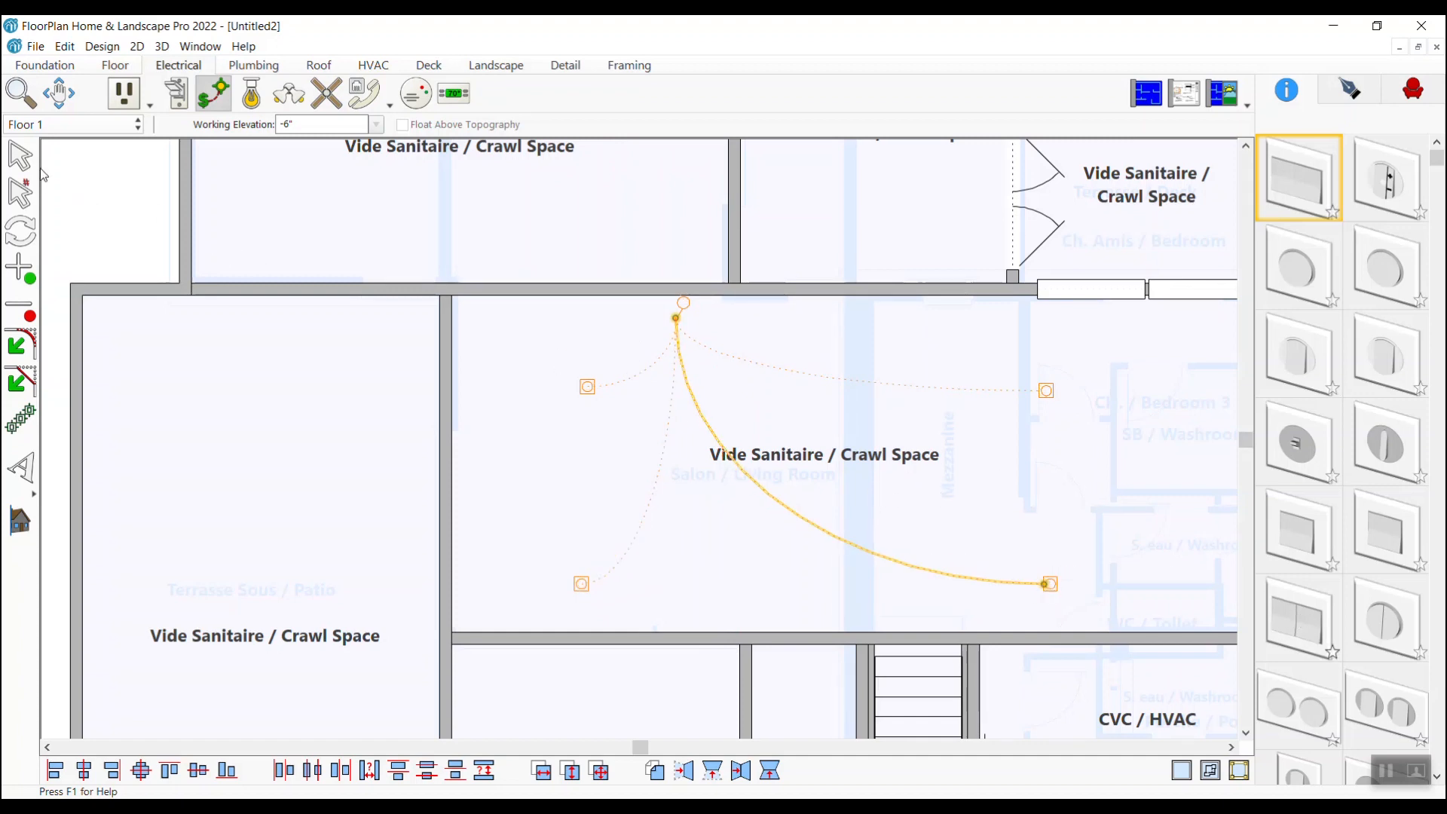
key(Escape)
click(758, 421)
Place a round bathroom sink on the Wash room's right wall and a toilet on its left wall near the lower end.
scroll(758, 421, up, 2)
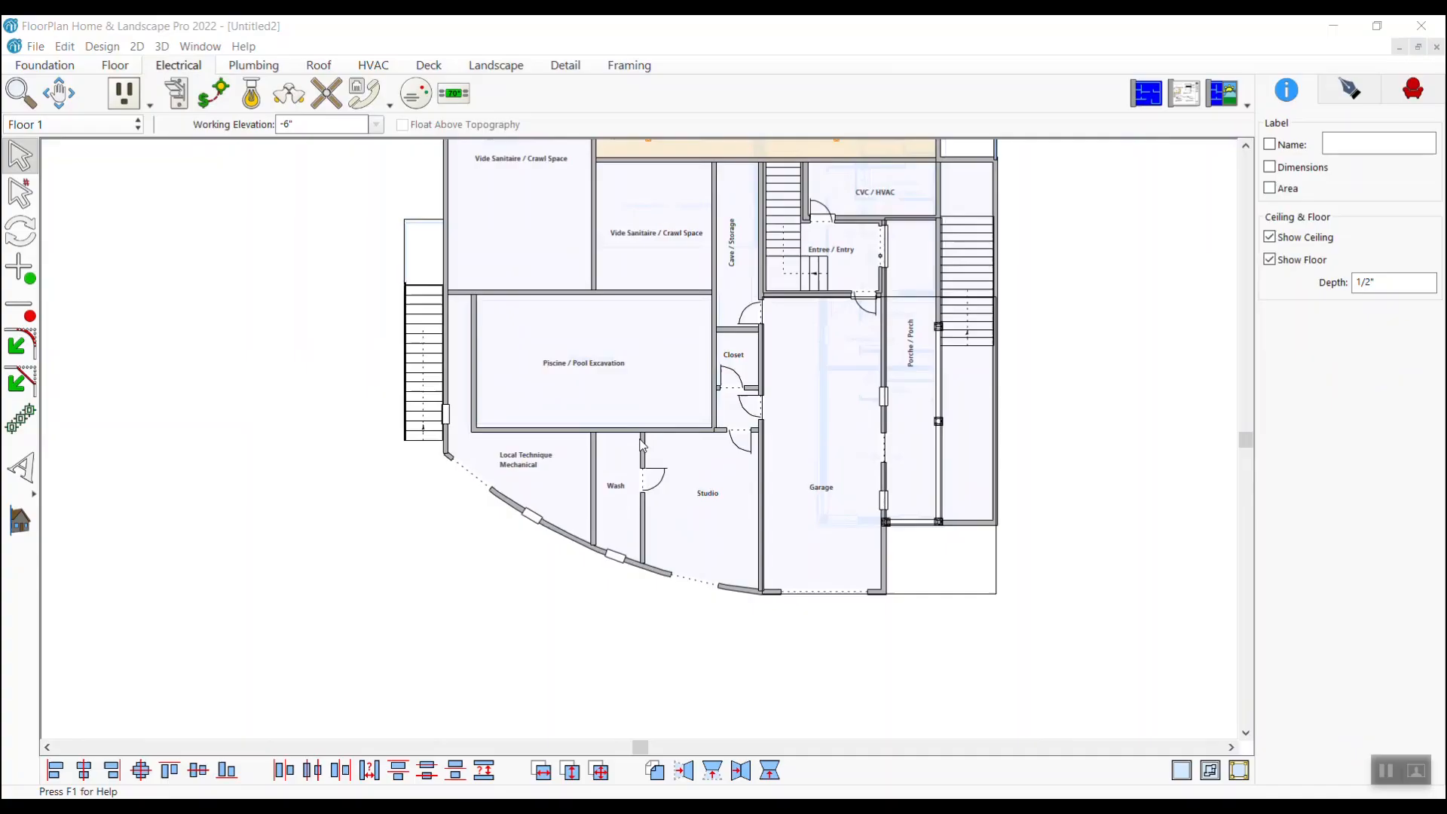
click(253, 65)
scroll(642, 445, up, 3)
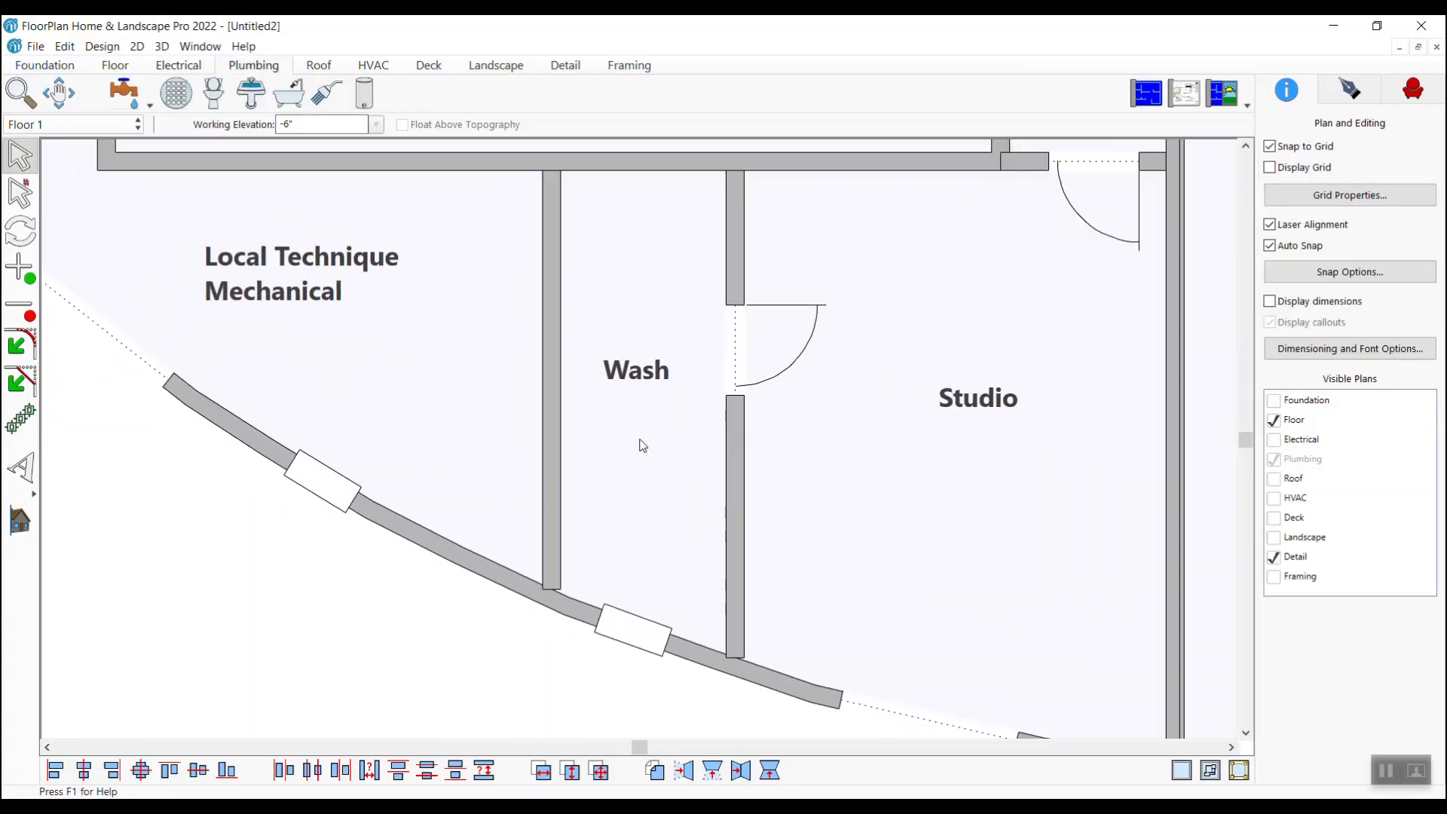
click(251, 93)
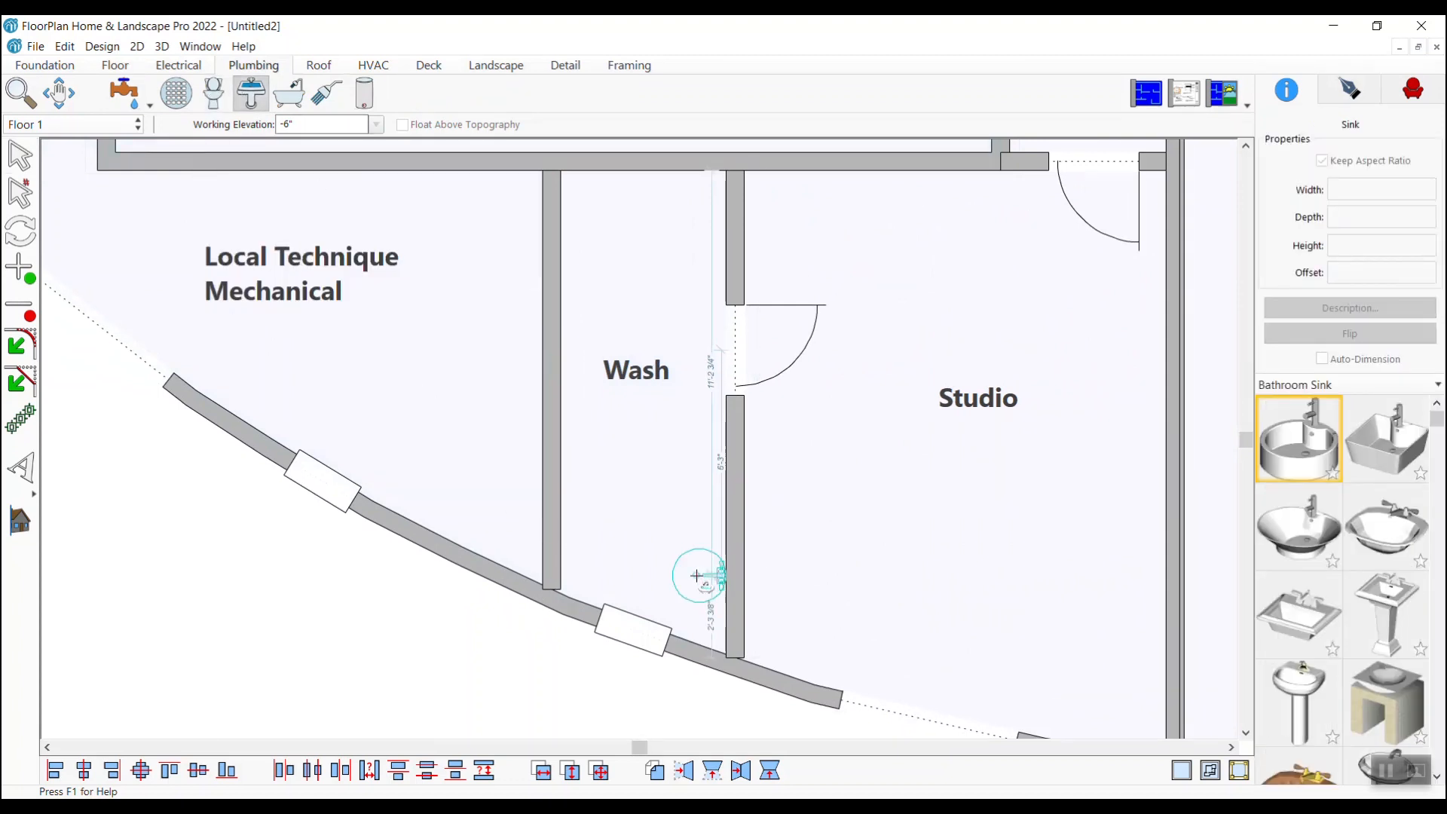
click(214, 94)
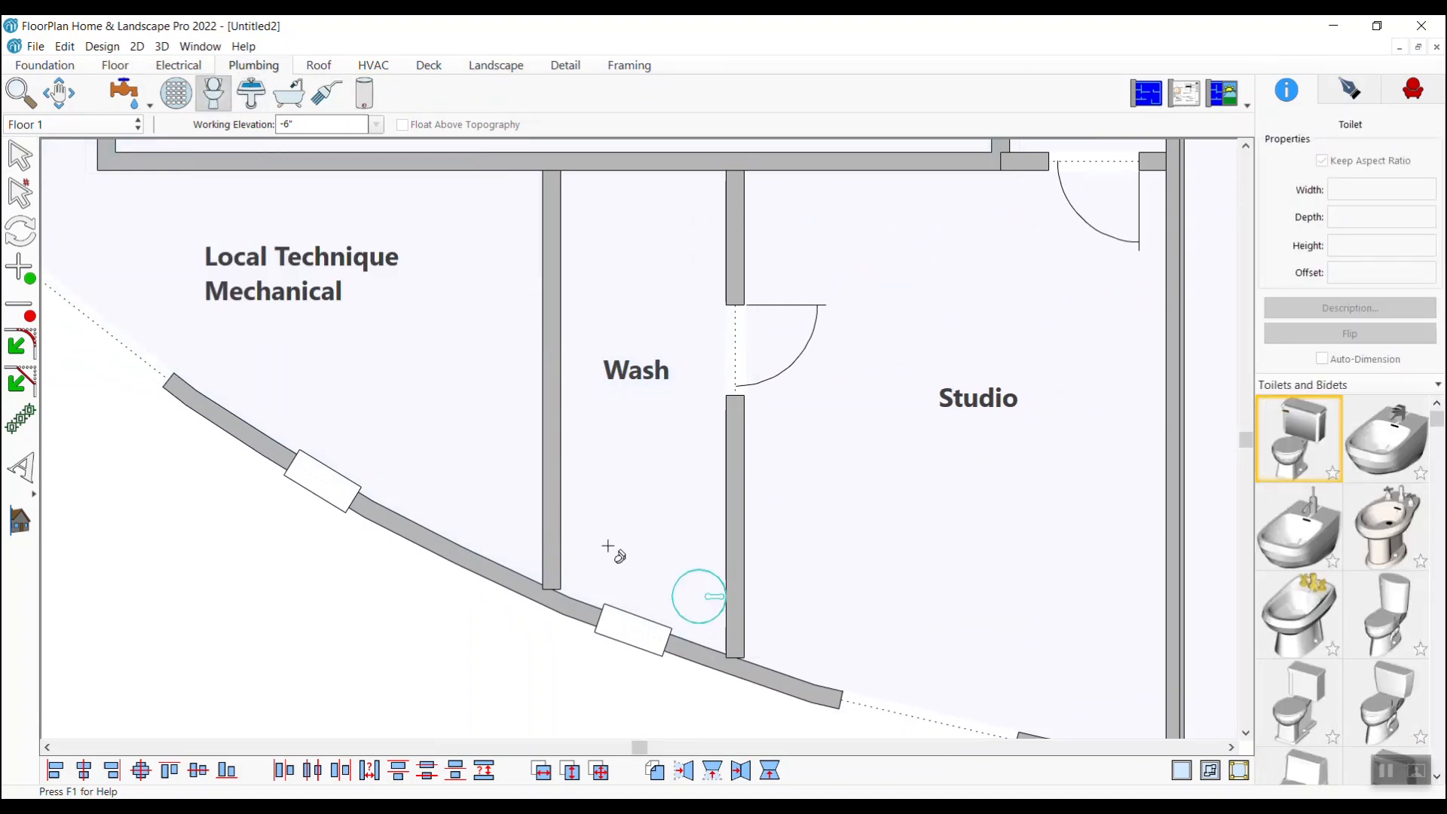
click(574, 537)
Place a bathtub along the Wash room's upper left wall and change its model to the 5 ft rectangular one with deck and faucet.
click(288, 93)
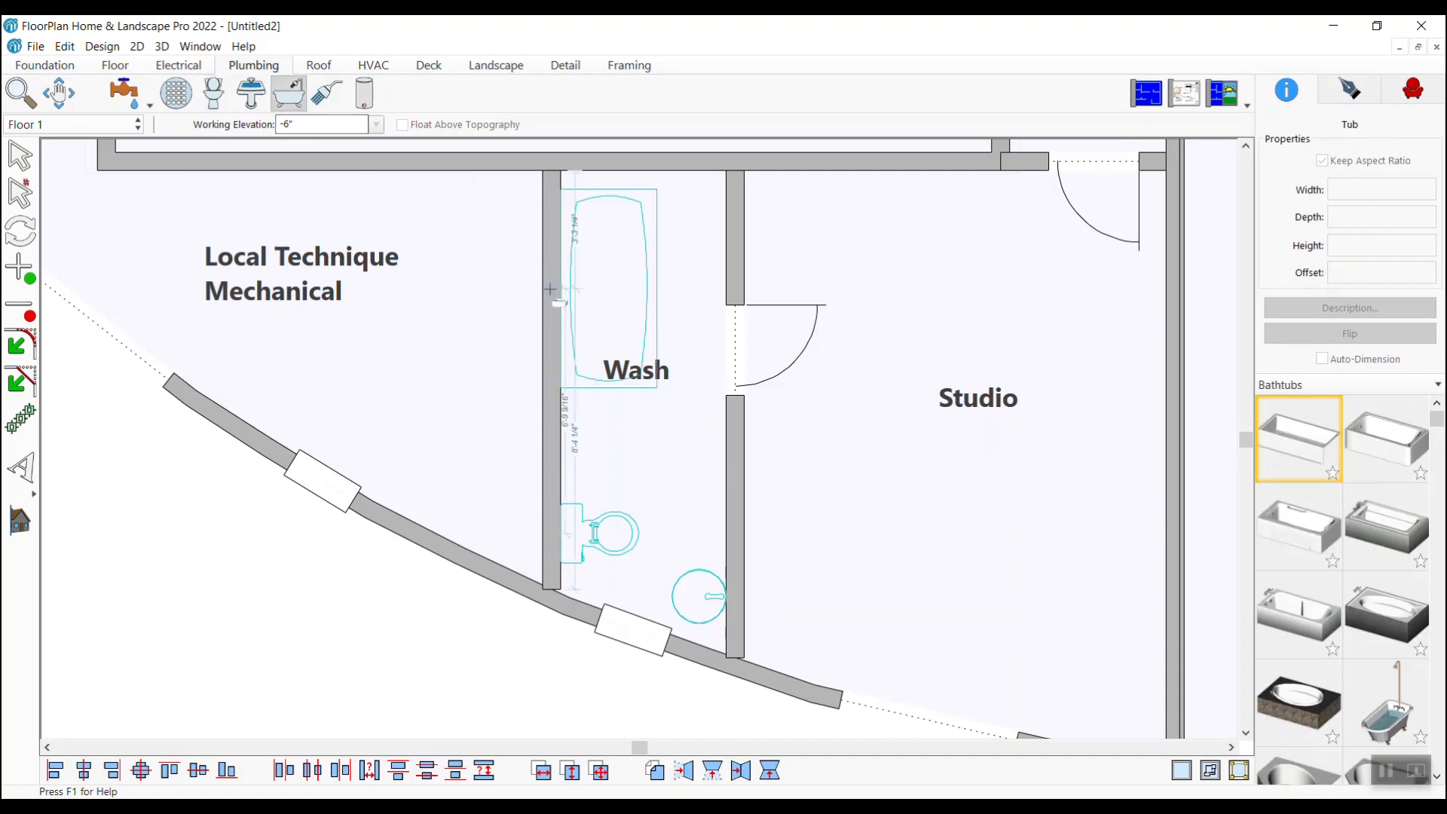
click(564, 278)
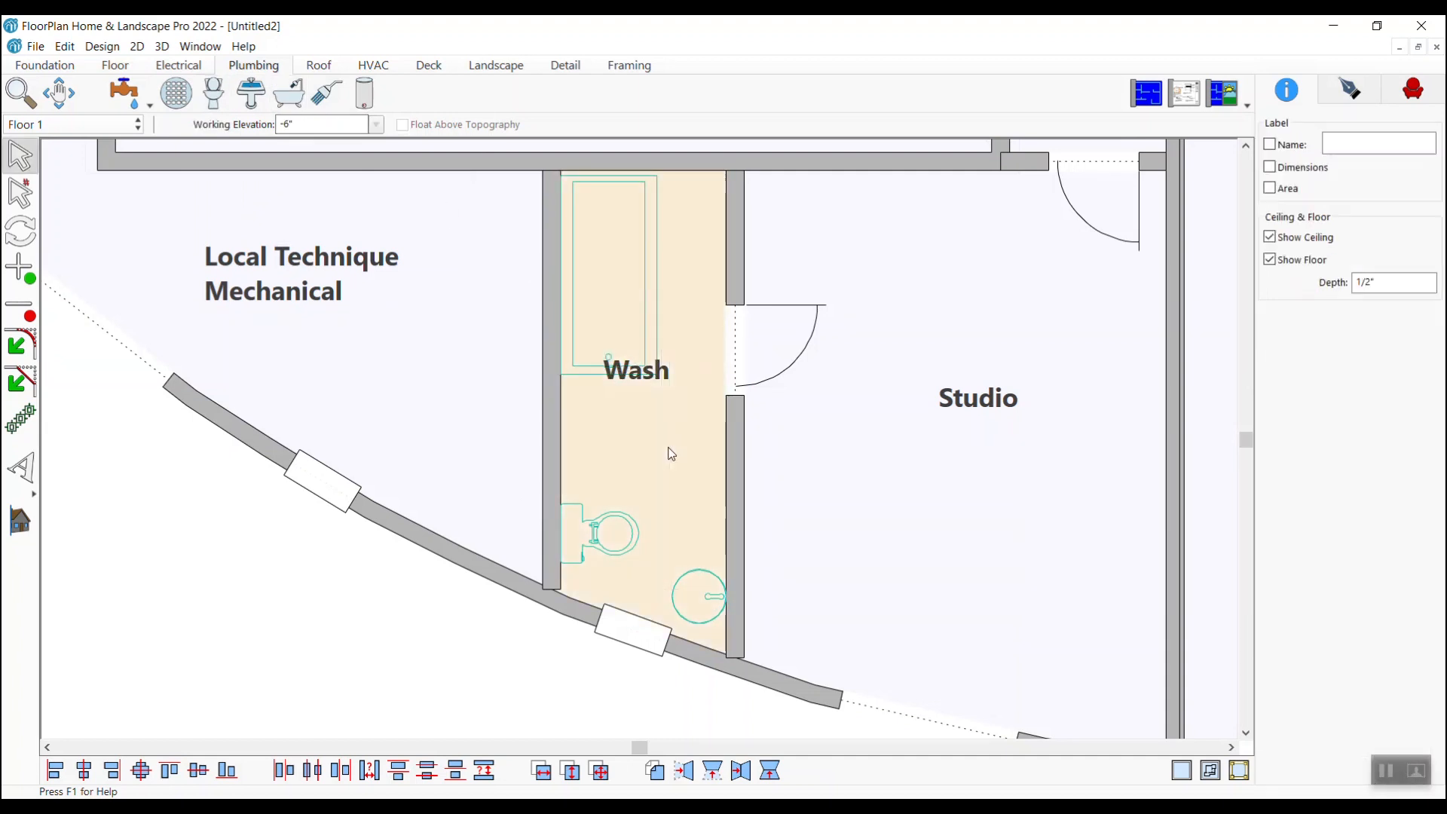
click(1386, 441)
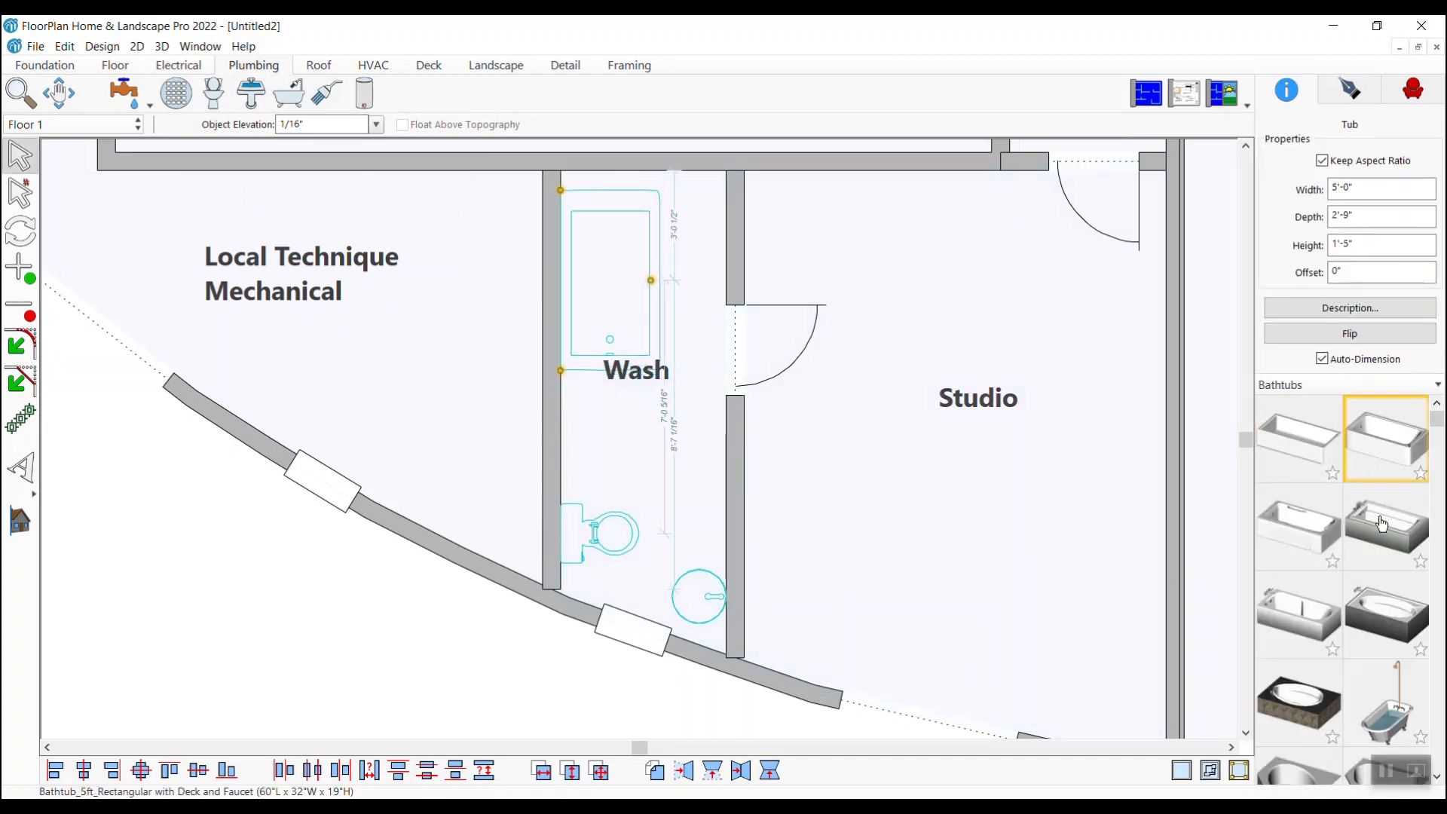
click(1384, 543)
Switch to the Floor 3 roof plan and focus on the roof over the bedrooms.
scroll(621, 318, down, 6)
click(73, 124)
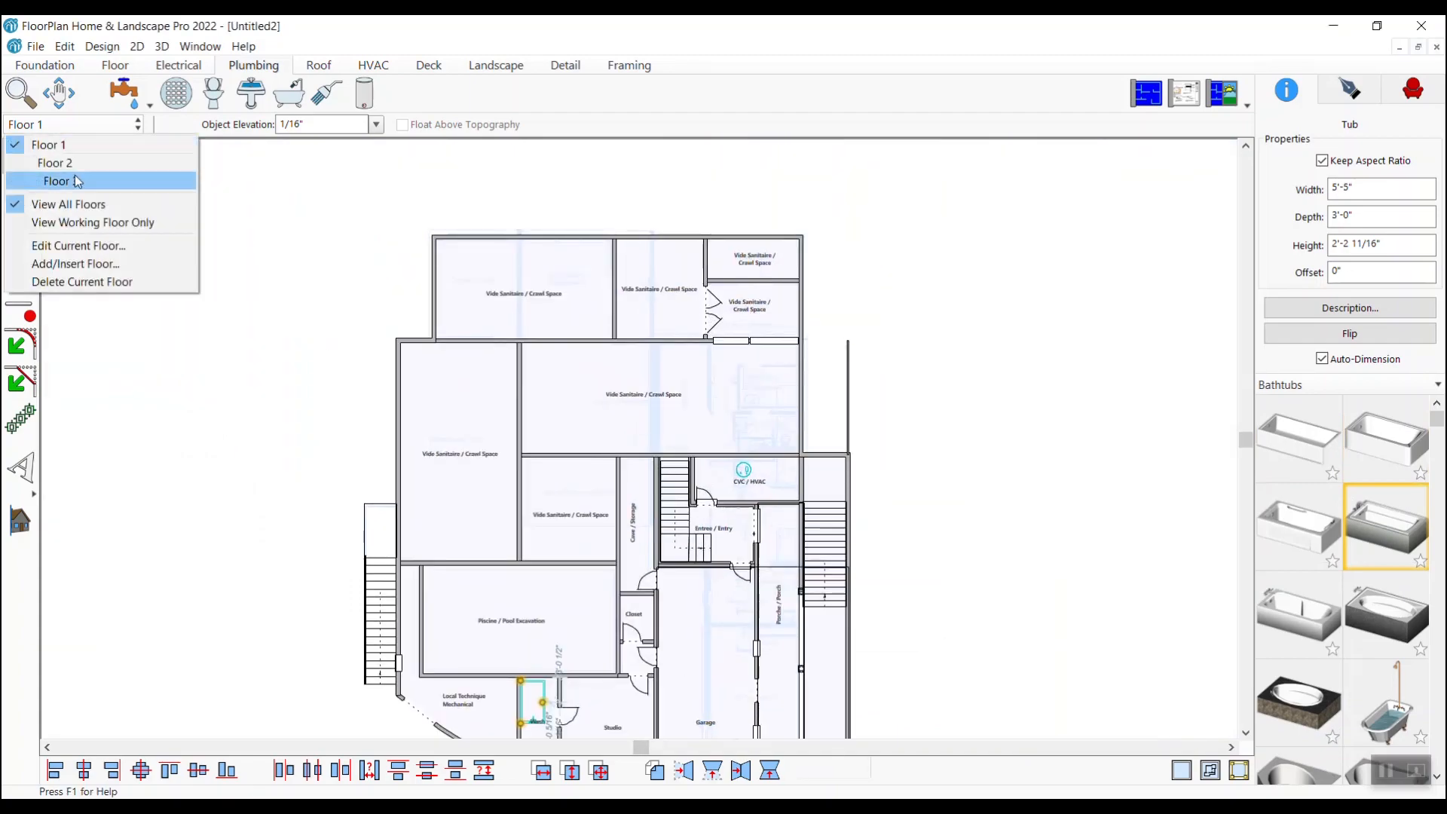
click(53, 181)
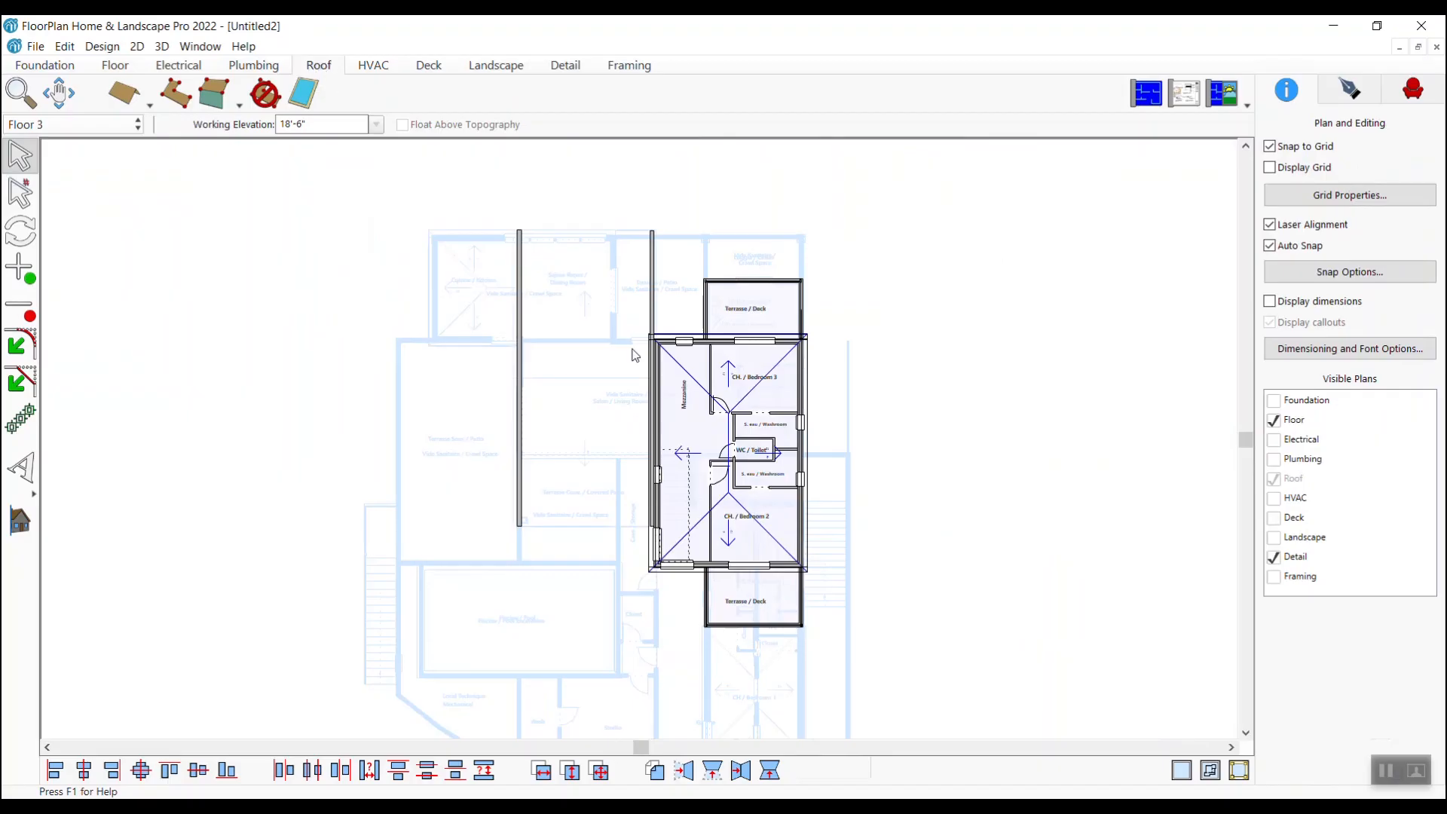
scroll(520, 445, up, 4)
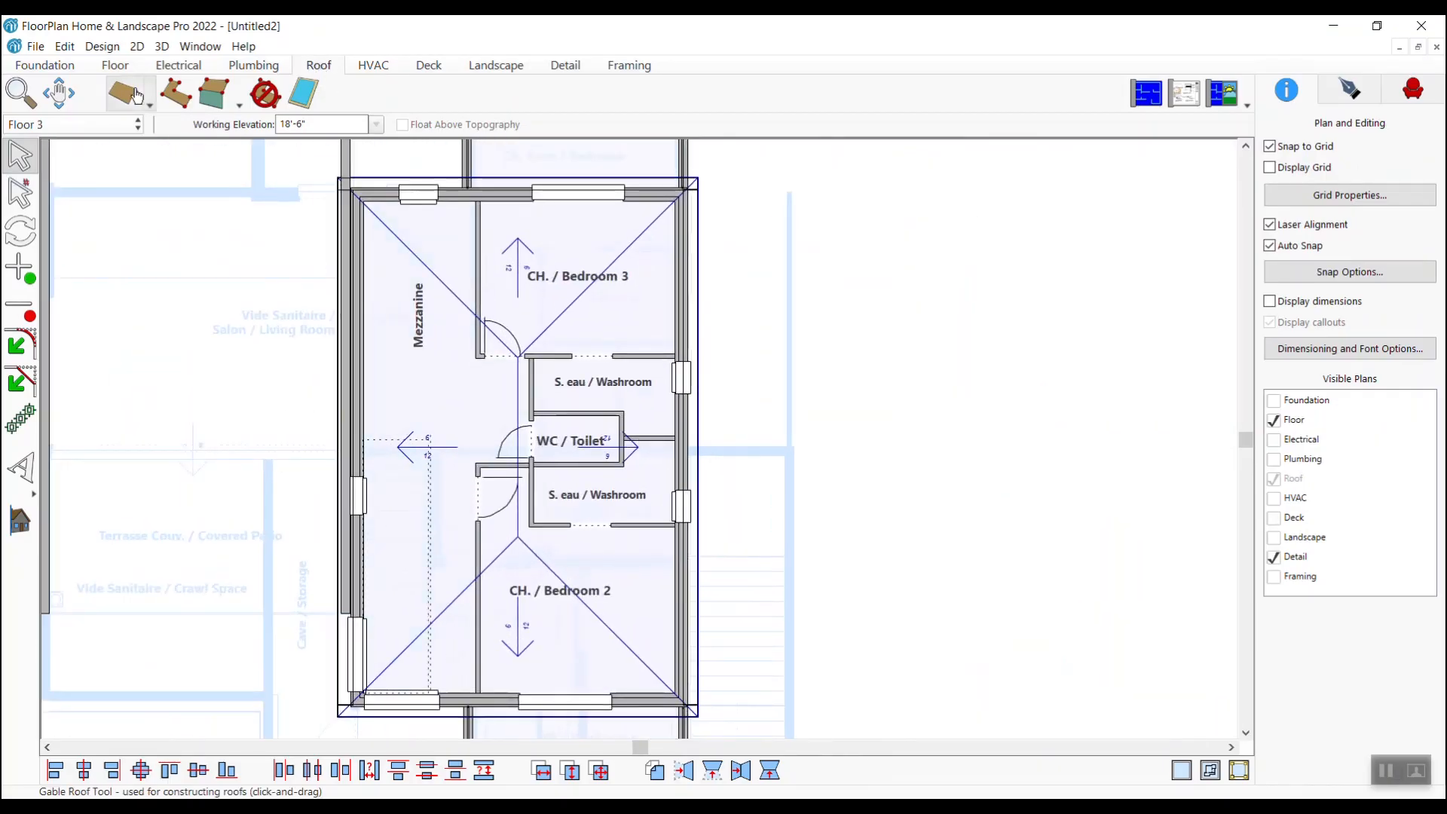
Draw a gable roof about 13'-0" wide by 7'-8" deep over the Terrasse / Deck below Bedroom 2.
click(128, 92)
scroll(639, 437, down, 2)
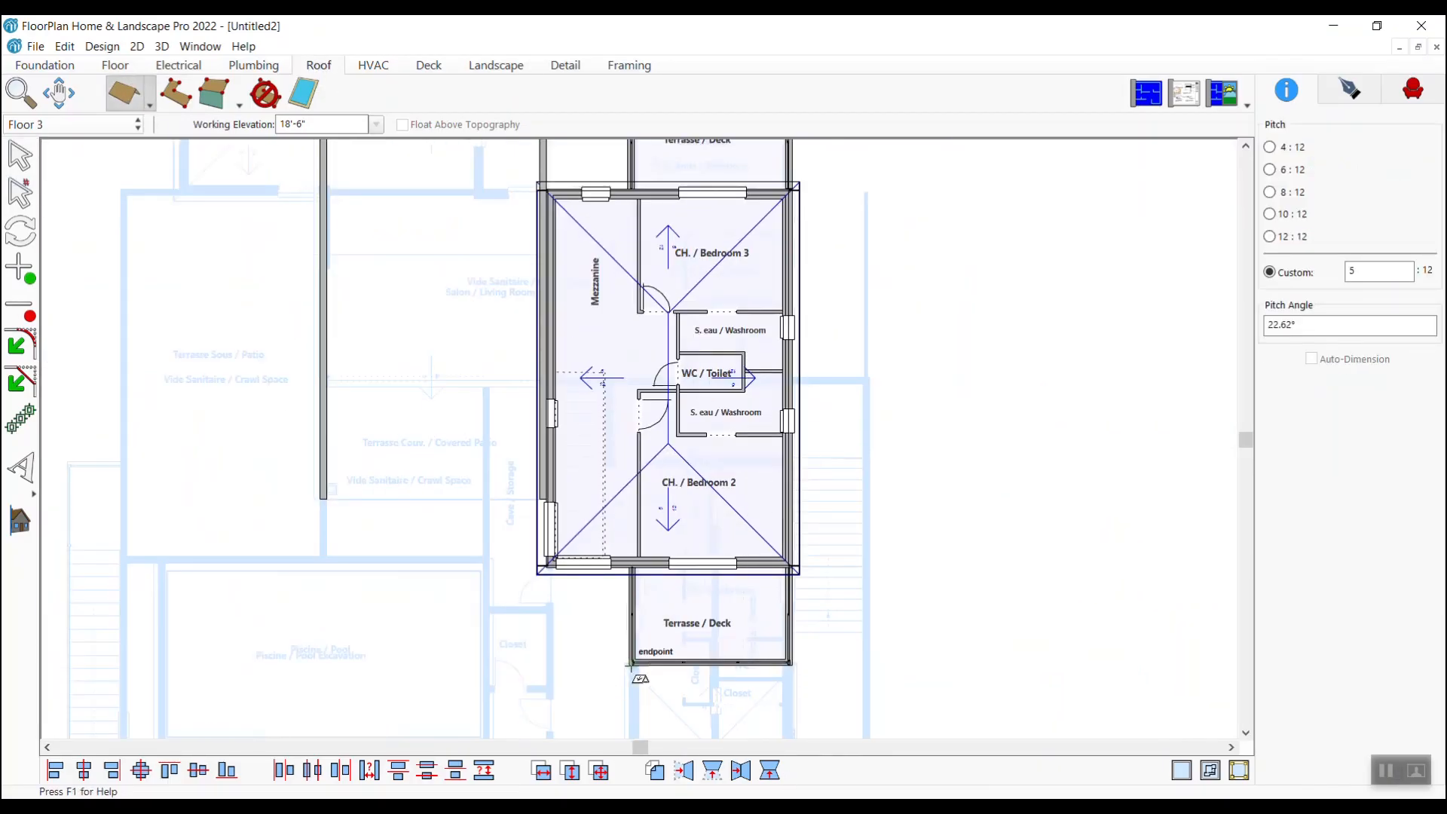
mouse_move(631, 666)
mouse_down()
mouse_move(795, 588)
mouse_move(799, 566)
mouse_up()
scroll(678, 538, up, 2)
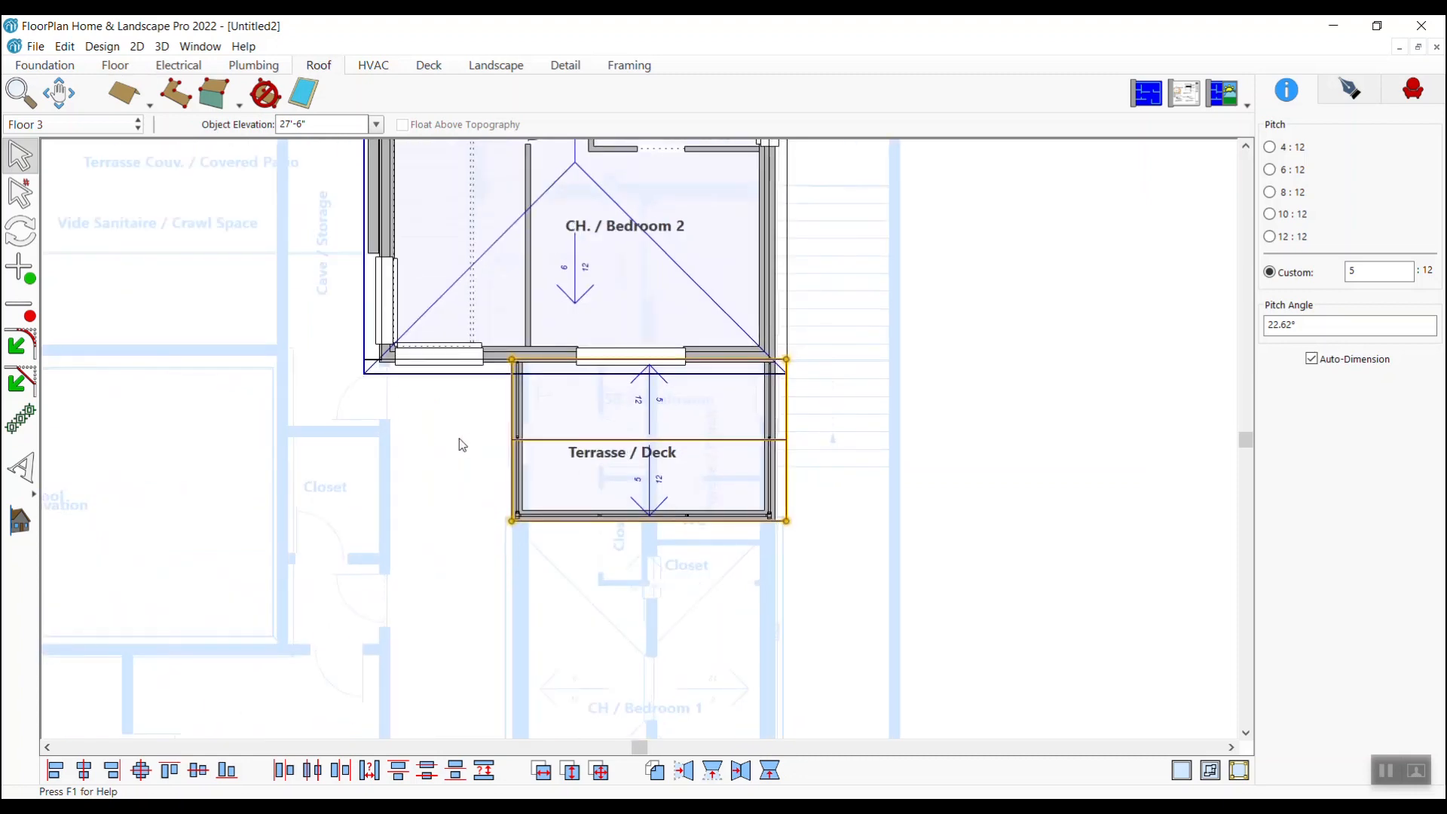
click(459, 439)
Set the pitch of the new gable roof over the terrace to 12:12.
click(649, 440)
click(787, 463)
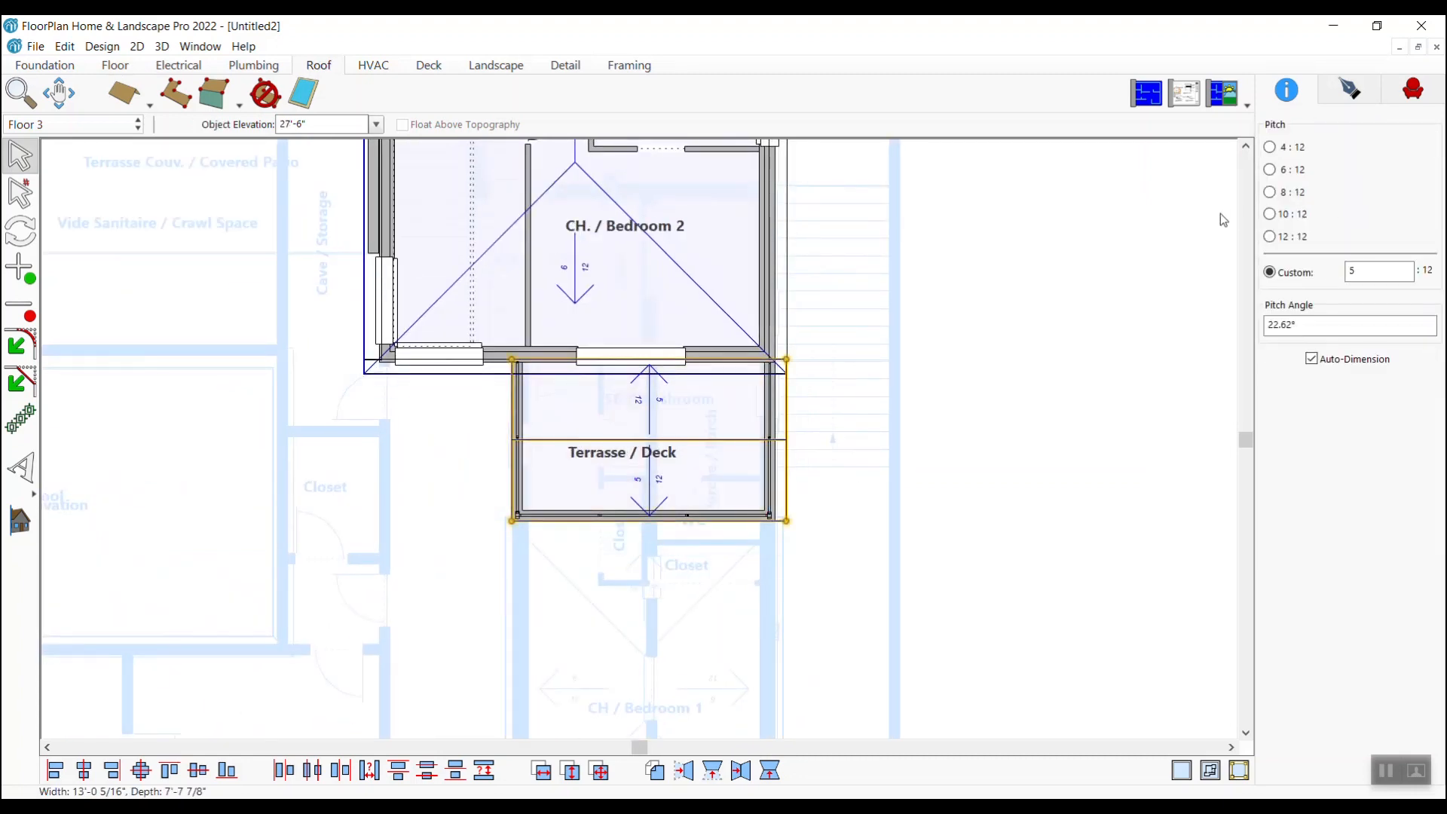
click(1270, 214)
click(1270, 236)
Switch to Floor 2 and run a horizontal air duct from the Terrasse Sous / Patio's outer wall across the living room to its far wall.
scroll(657, 486, down, 5)
click(94, 125)
click(79, 160)
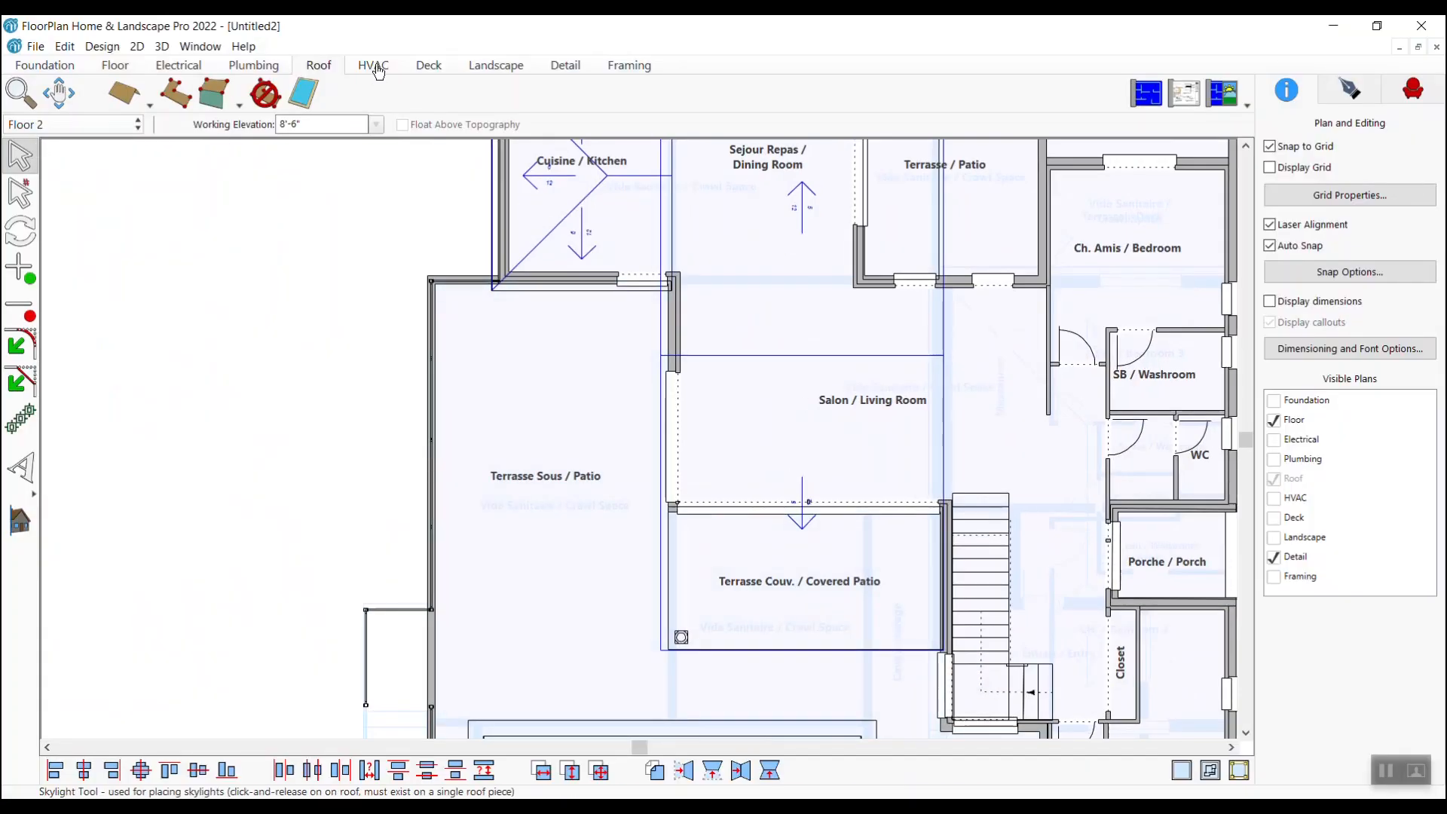
click(372, 64)
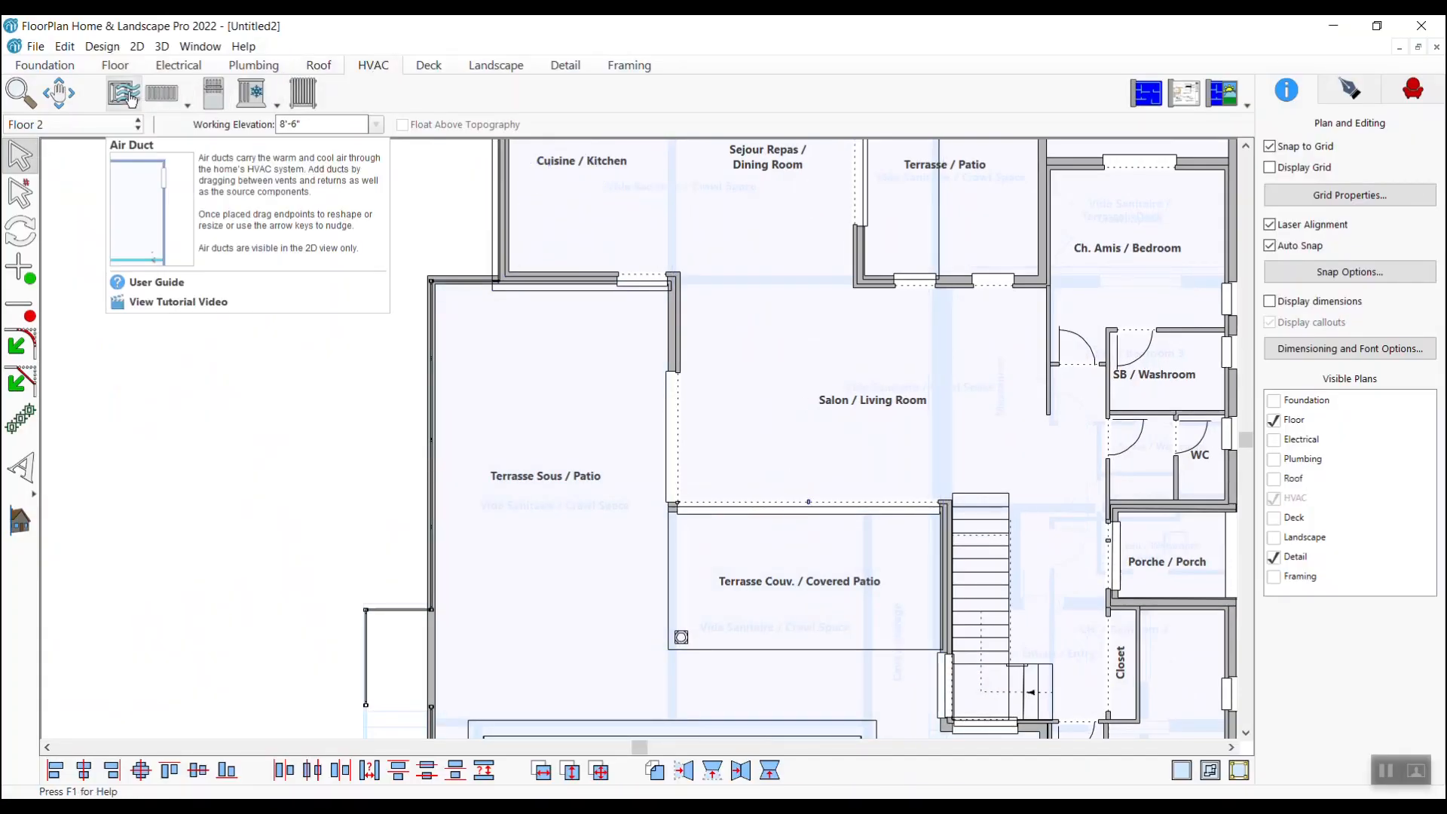
click(128, 99)
drag(434, 324, 1048, 320)
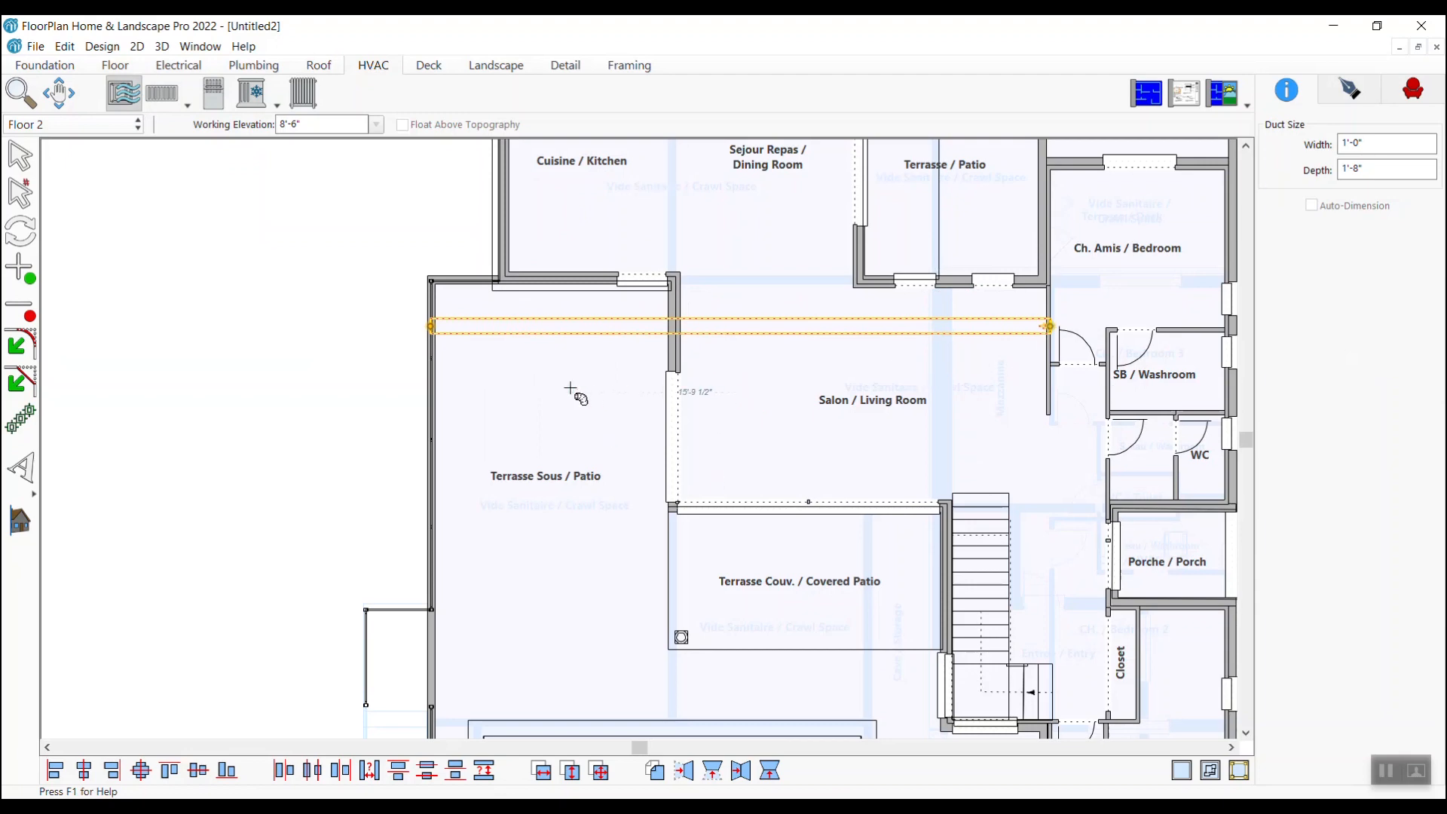
key(Escape)
Ready the Heater/Radiator tool near the Terrasse Sous / Patio's outer wall, and return to the Floor 1 plan.
click(301, 98)
scroll(490, 452, down, 2)
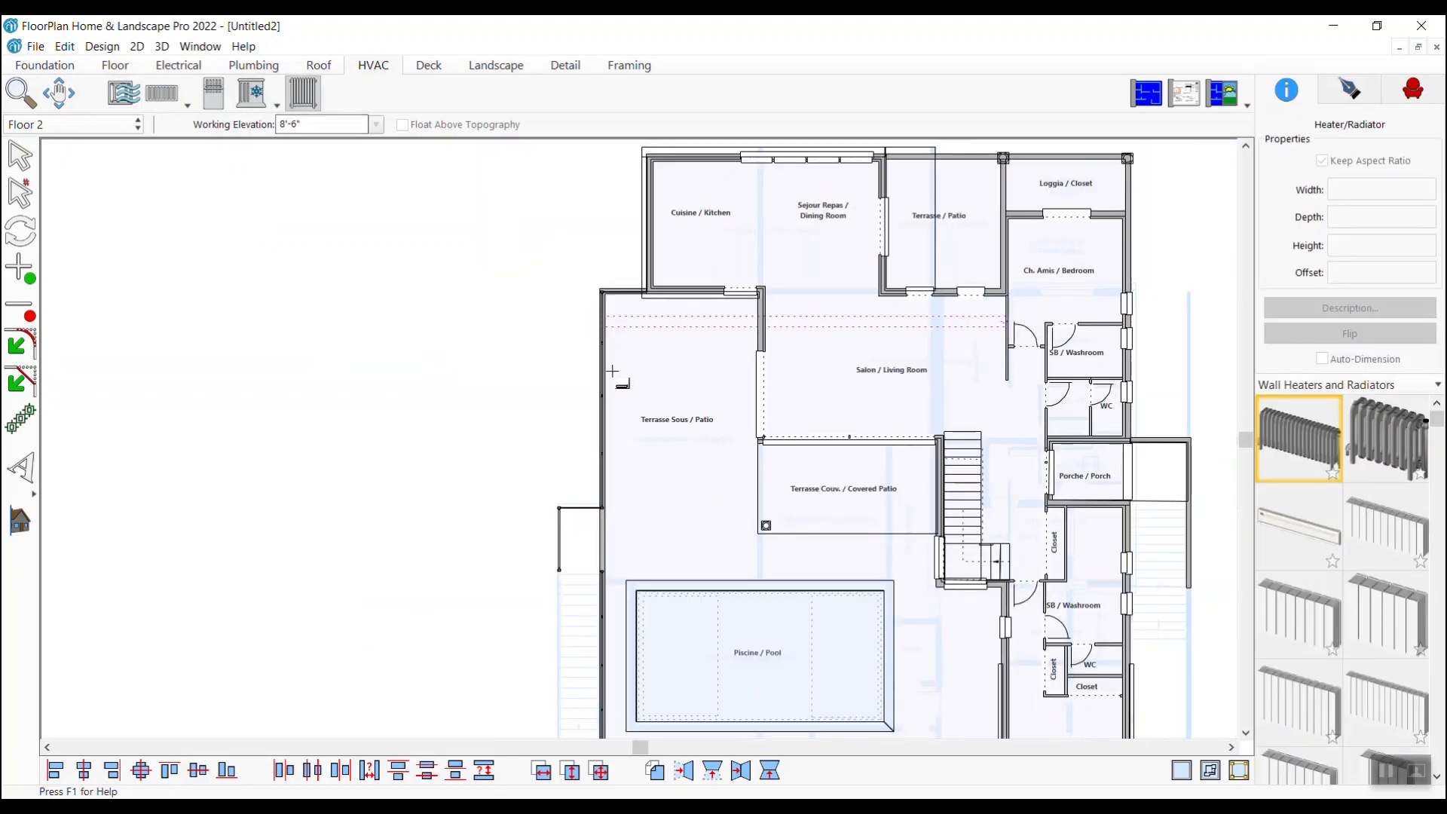
scroll(618, 371, up, 4)
scroll(747, 554, down, 2)
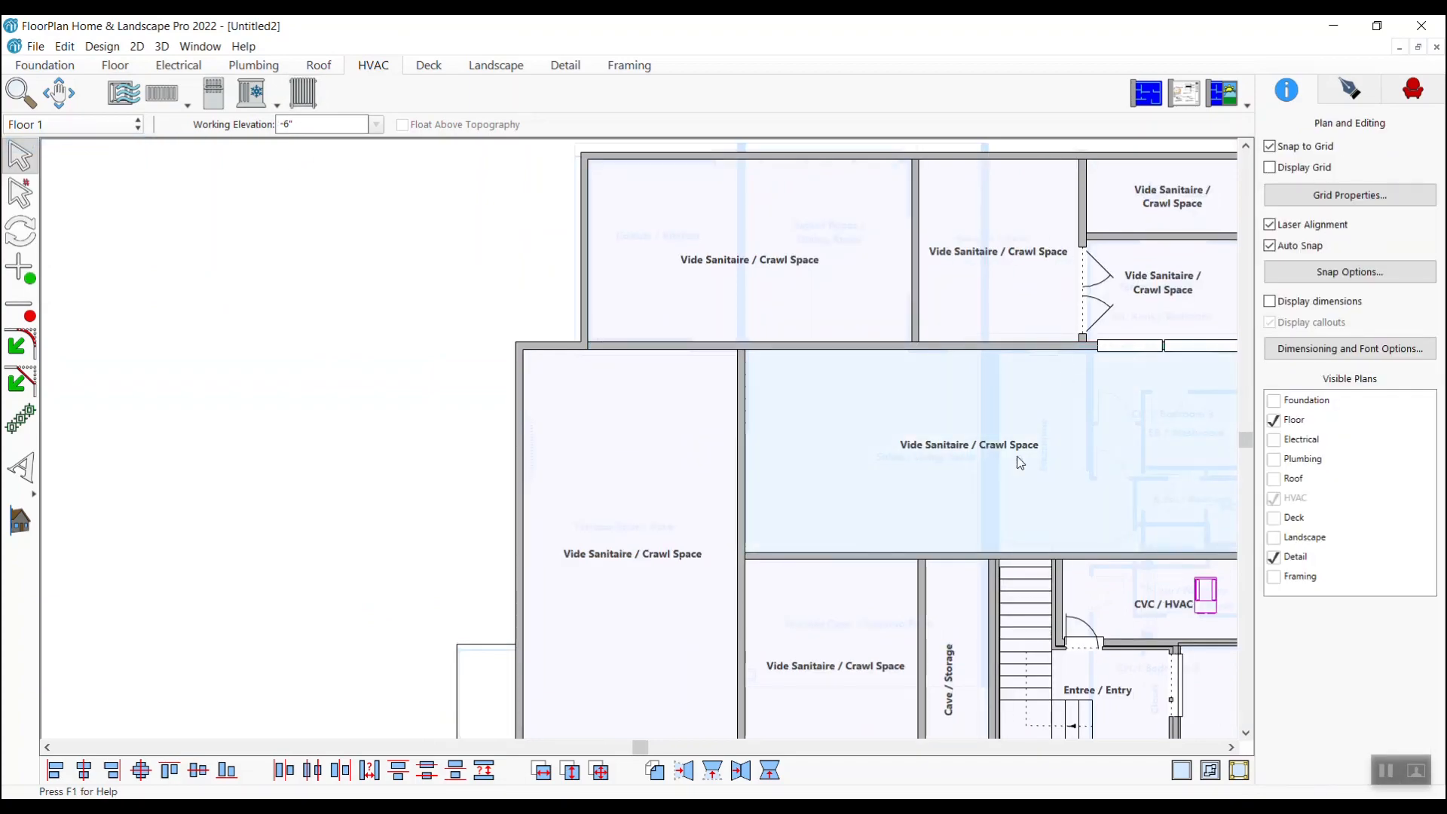
scroll(1017, 462, down, 3)
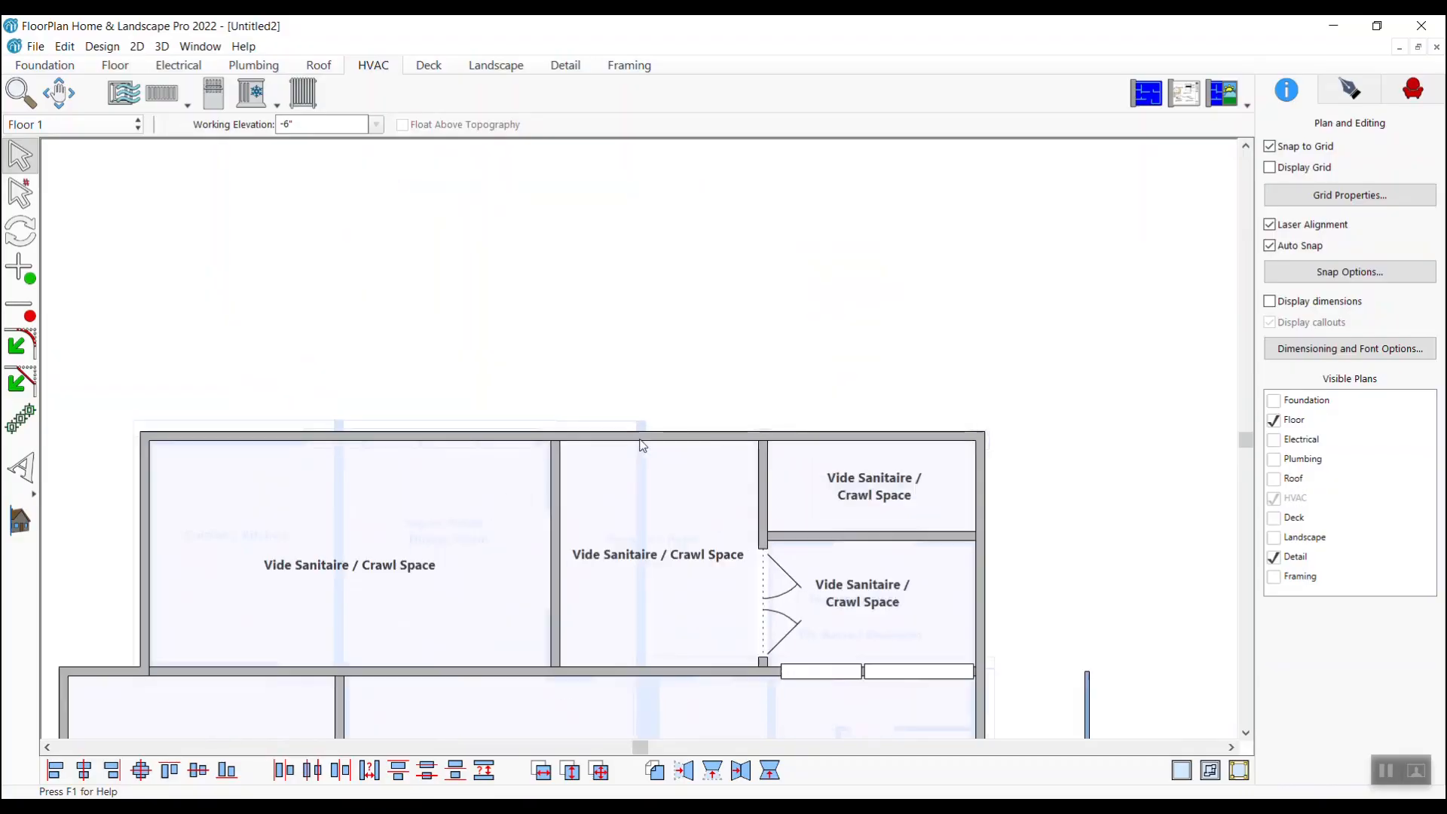
Draw a rectangular deck about 14'-5" deep against the outside of the crawl spaces' upper wall.
click(429, 64)
click(124, 92)
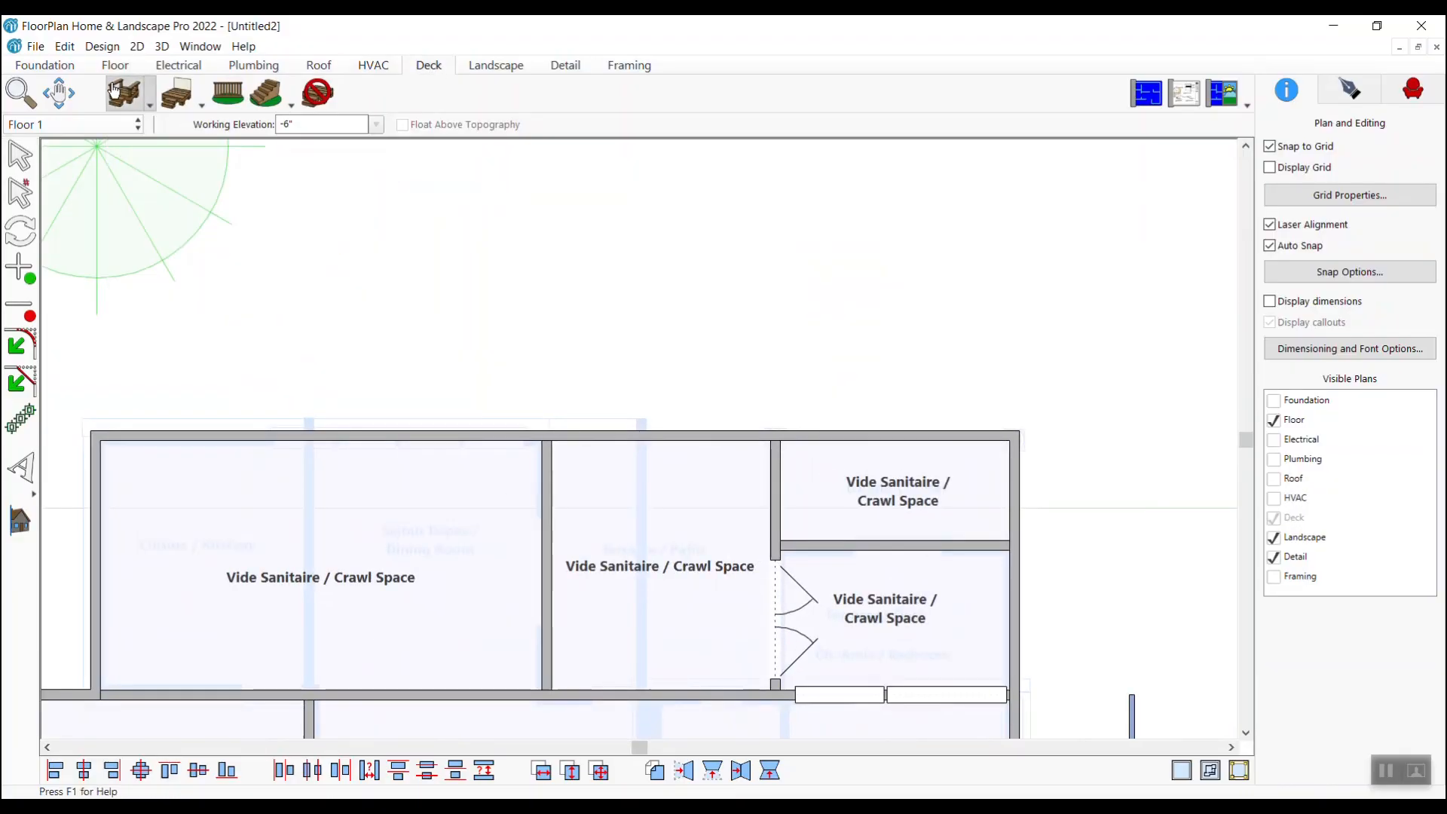
click(309, 419)
click(311, 147)
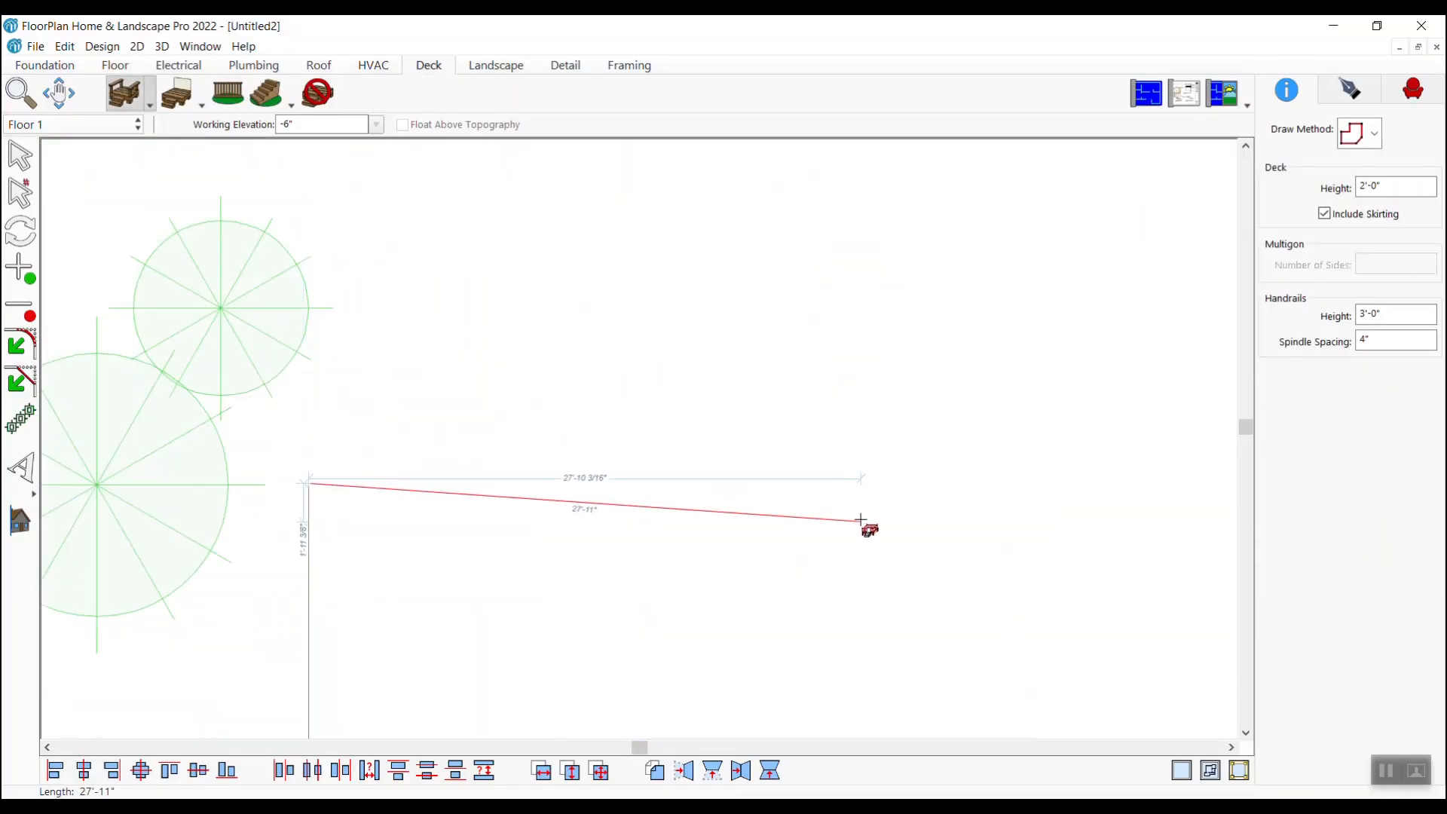
click(802, 486)
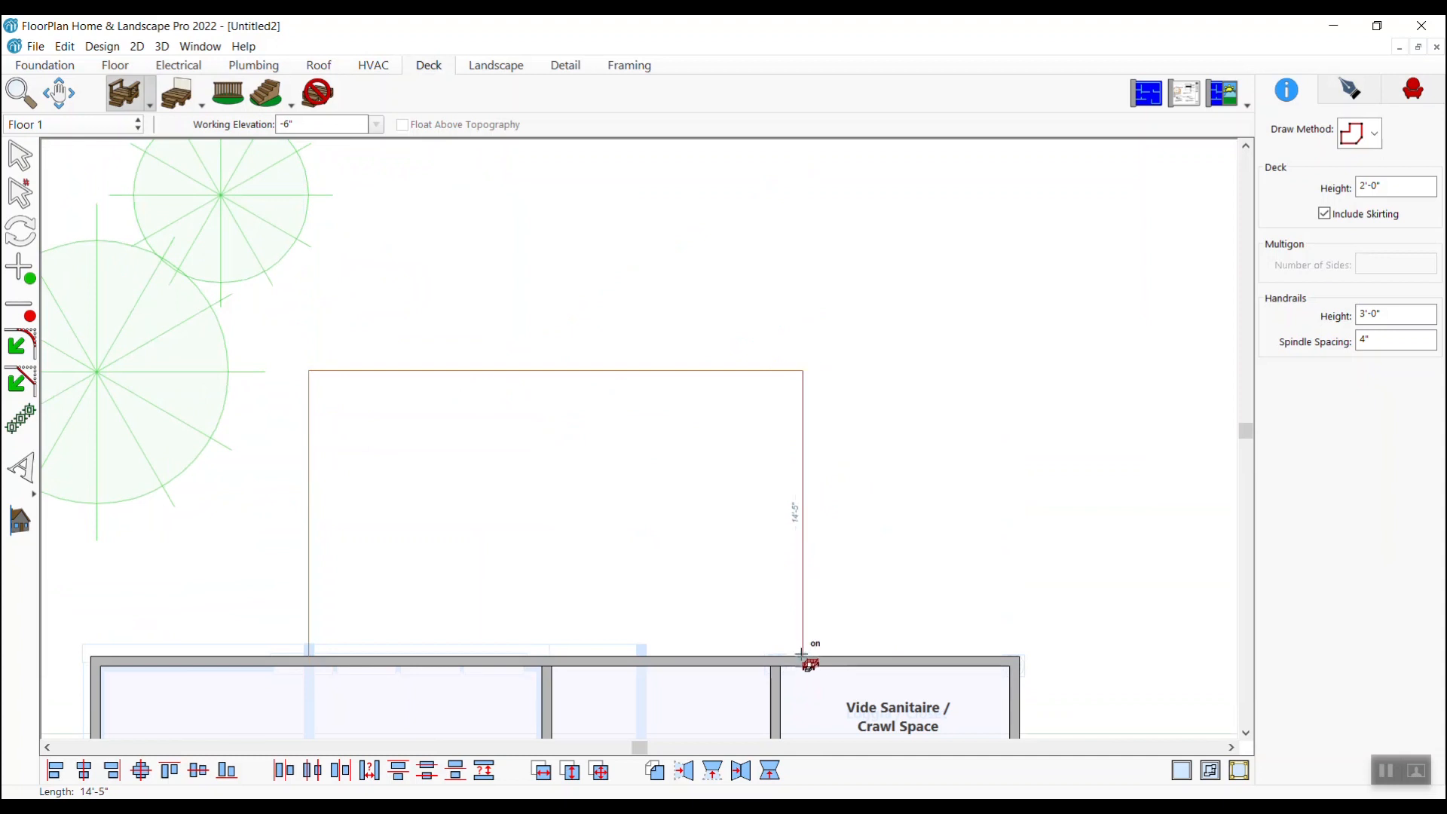
click(801, 654)
Add an L-shaped deck stair with a 3'-0" height on the deck's upper edge near its left corner.
click(264, 92)
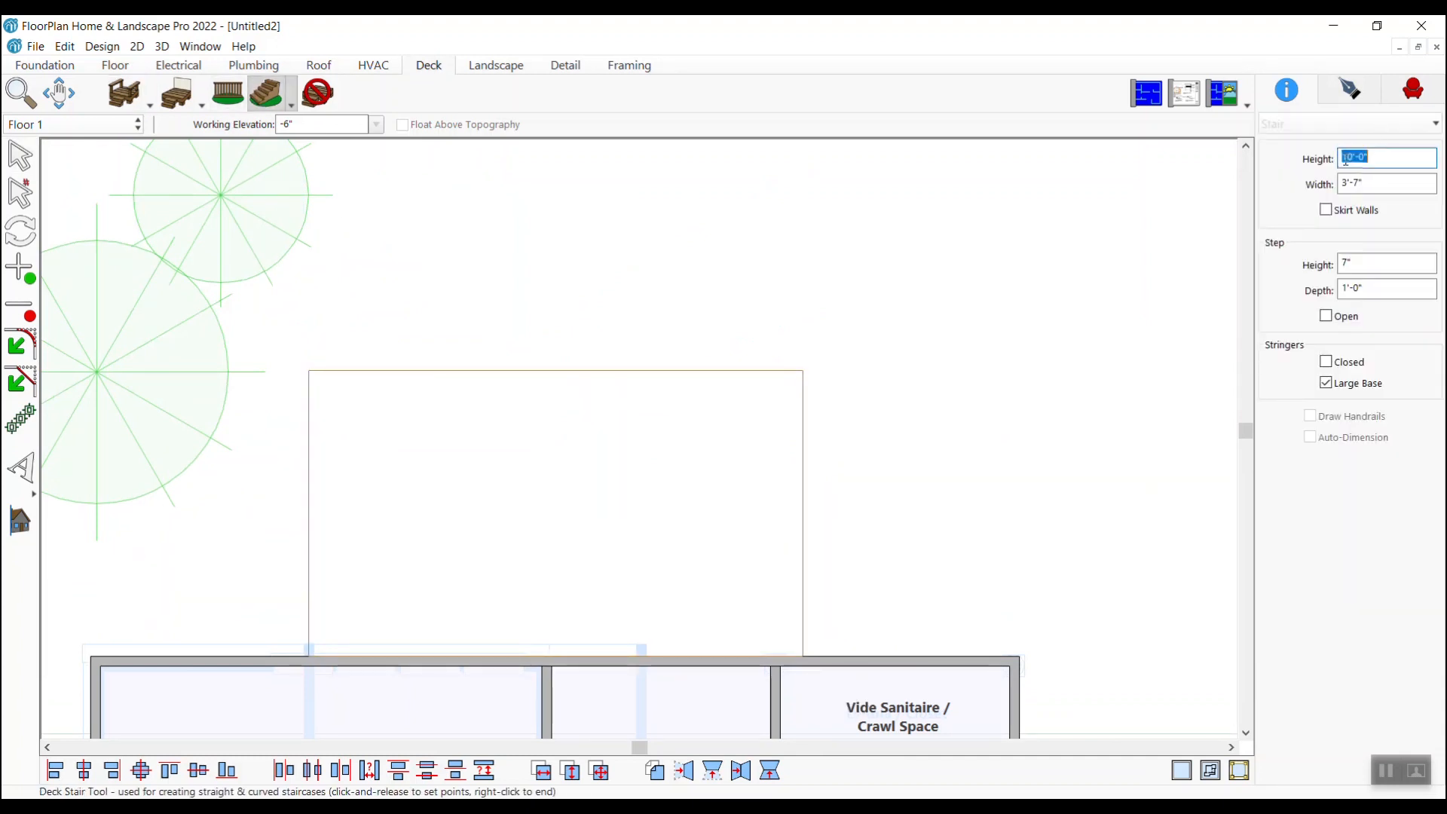
text(3)
drag(389, 370, 506, 321)
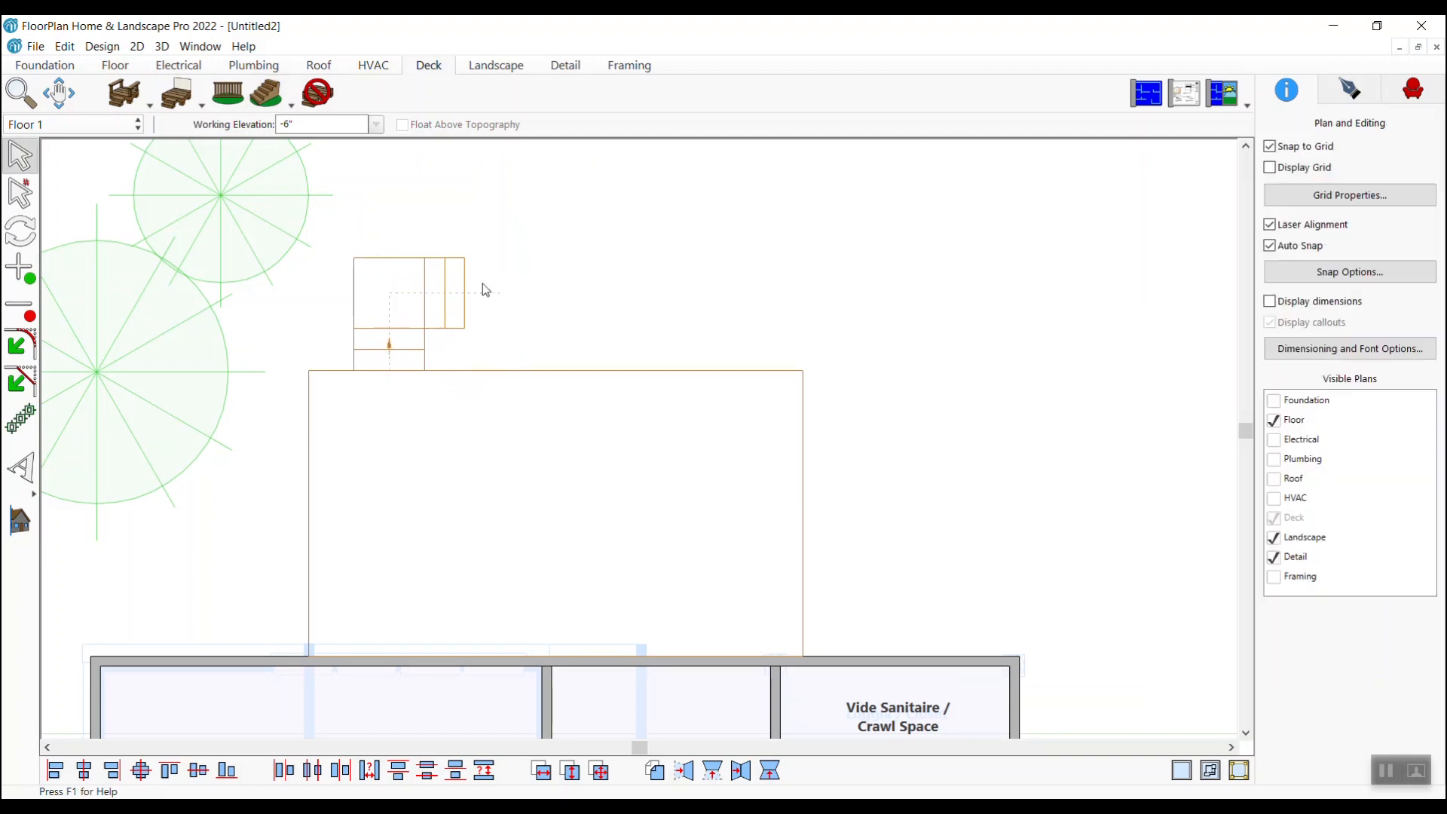
click(484, 293)
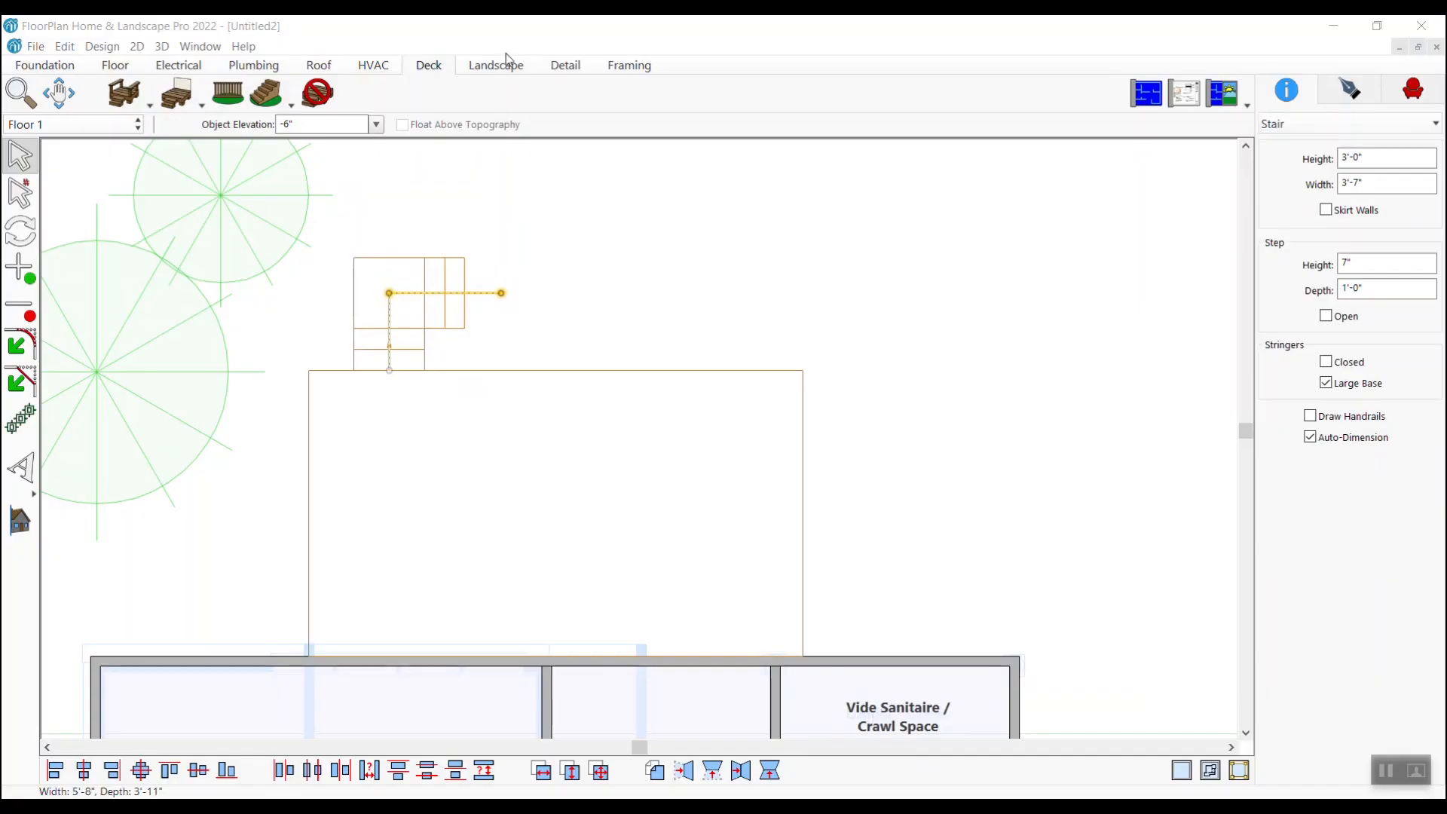
Run a privacy fence along the three outer edges of the new deck.
click(498, 65)
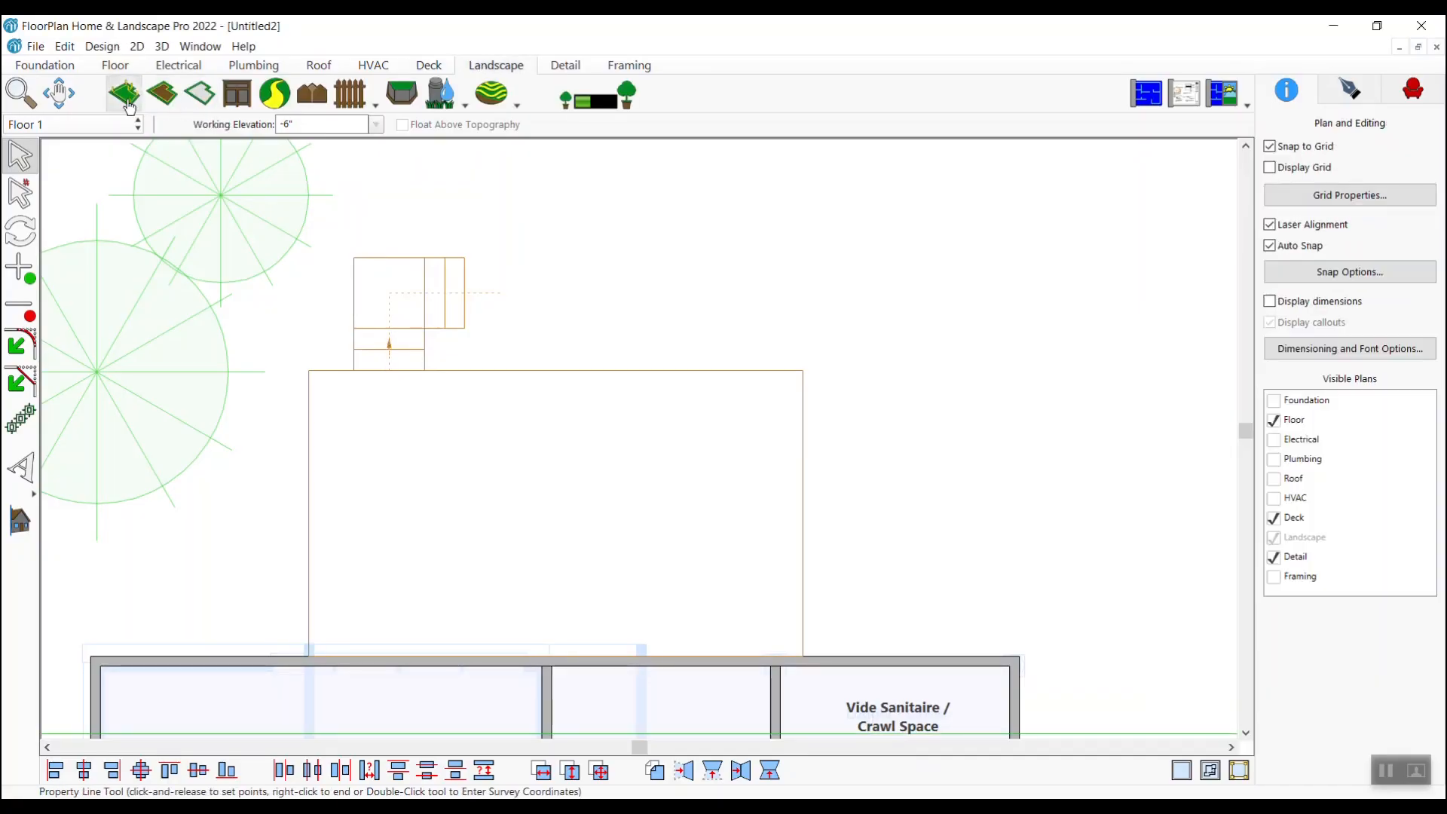
click(350, 94)
click(309, 370)
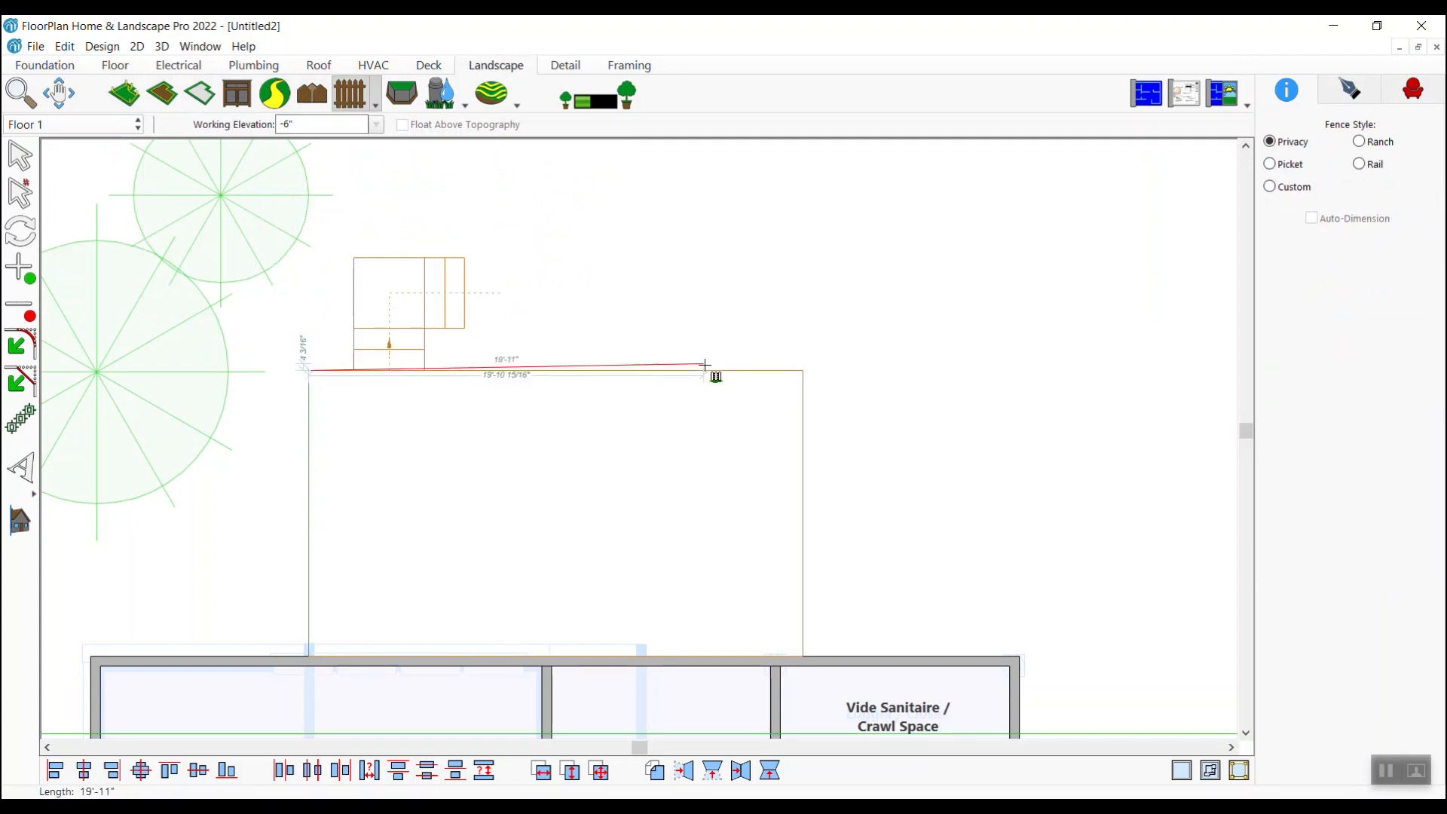
click(803, 370)
double_click(803, 655)
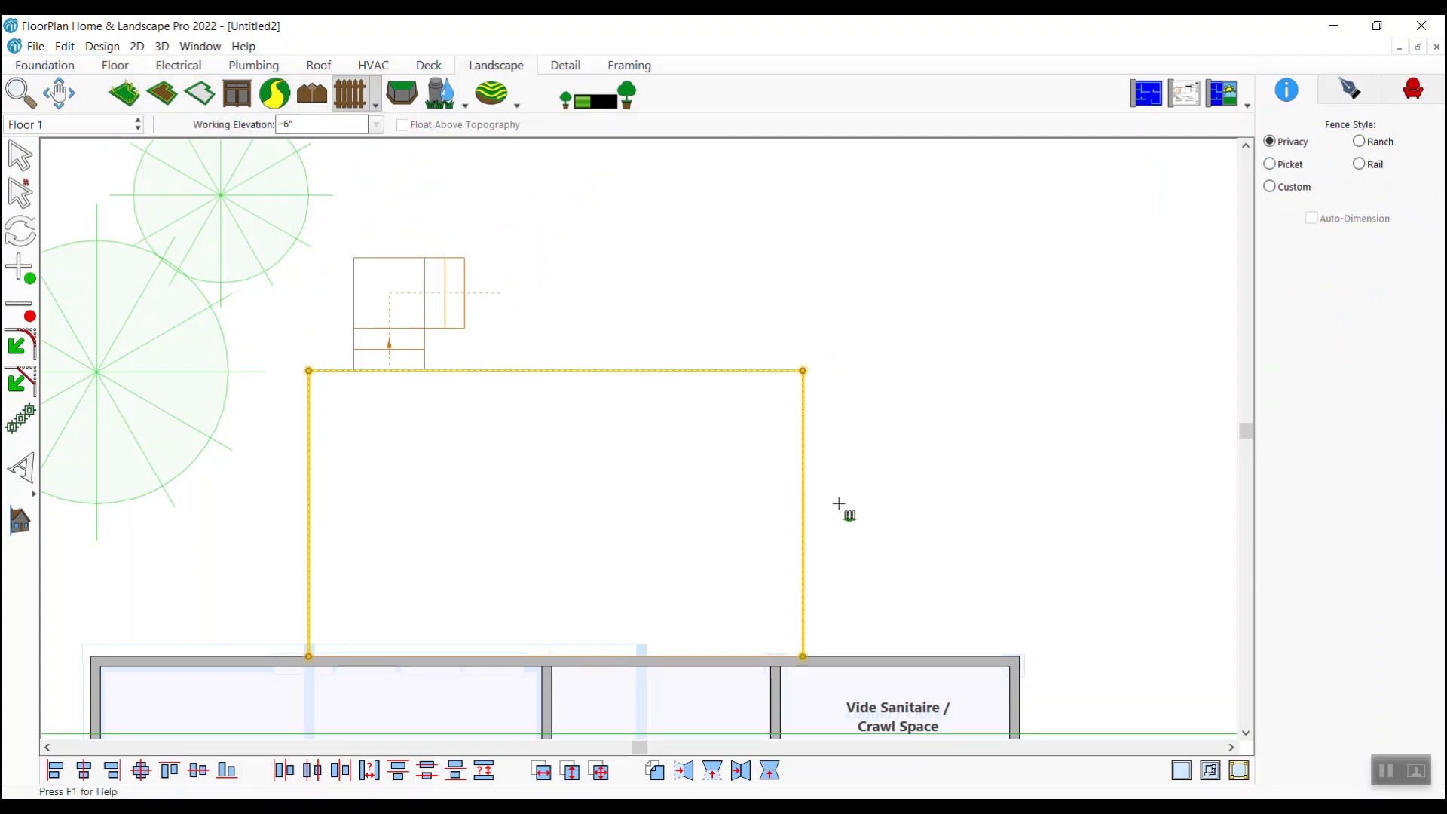
click(684, 473)
double_click(801, 472)
key(ctrl+z)
Place an N note label in the open area to the right of the fenced deck and set its marker shape to Circle.
scroll(640, 442, up, 2)
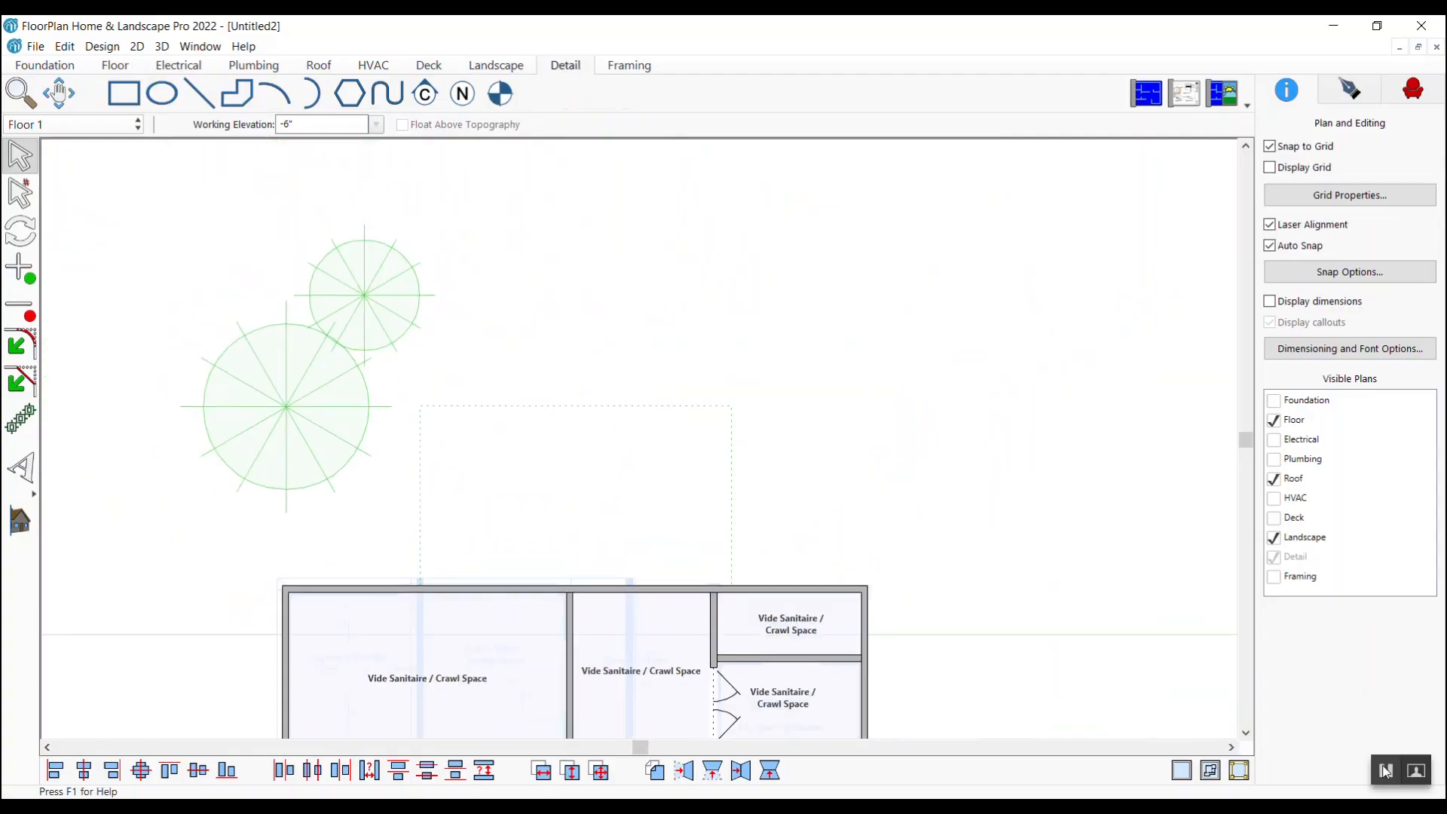
click(971, 375)
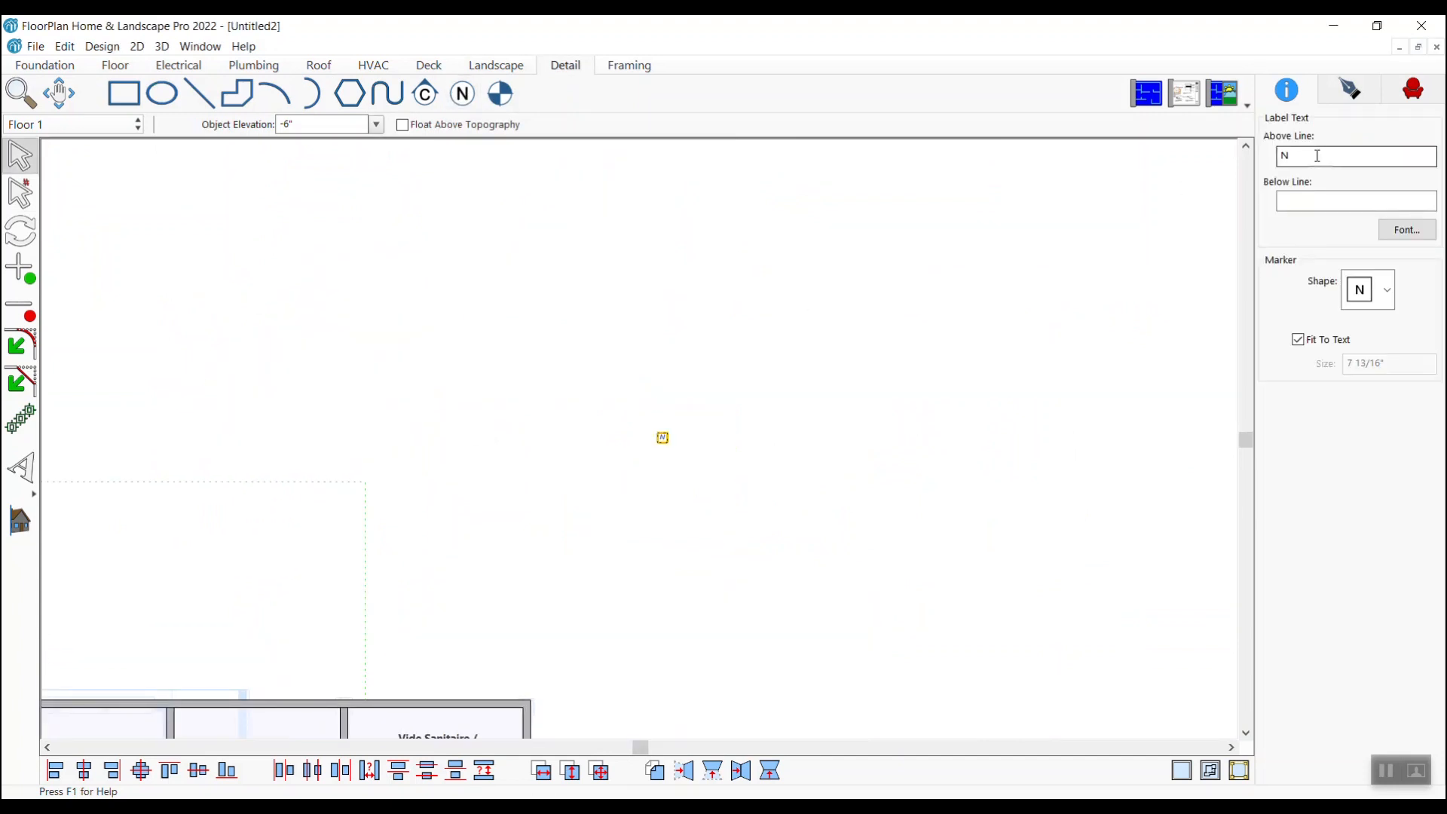
double_click(1311, 155)
click(1367, 290)
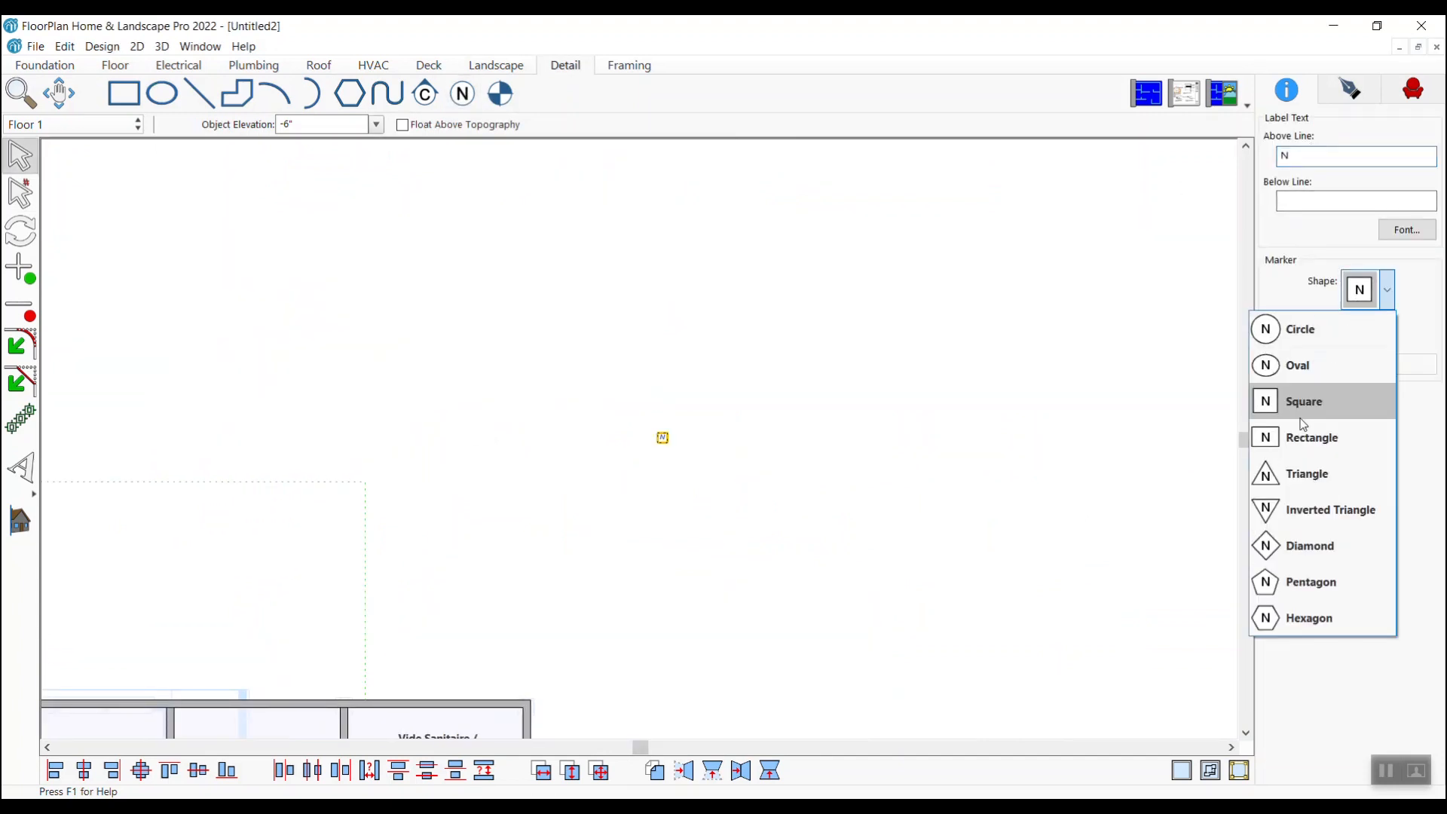
click(1298, 327)
click(643, 477)
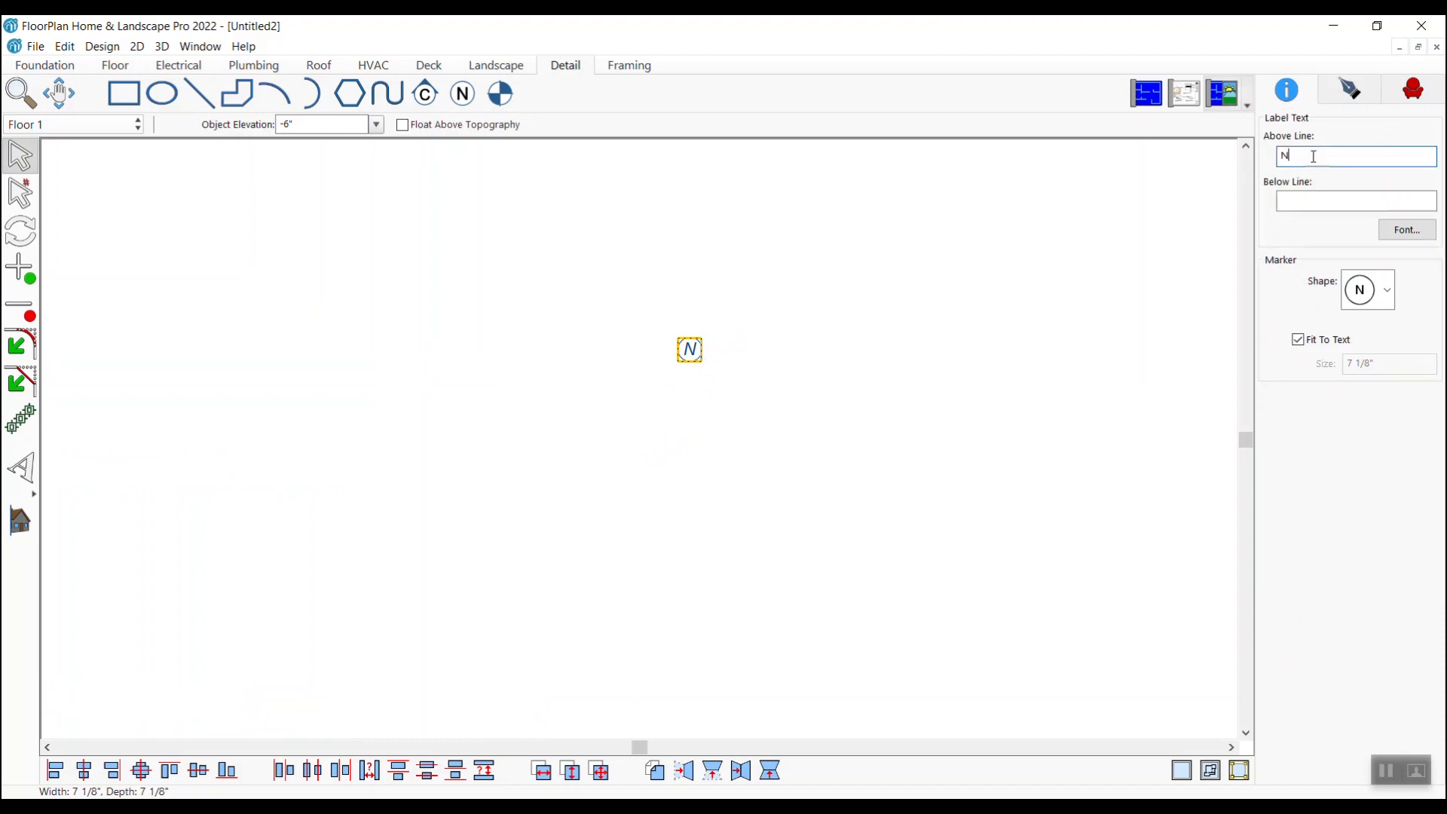
Change the note label's marker shape to Square and add the text A below its line.
click(1386, 290)
click(1308, 403)
click(513, 478)
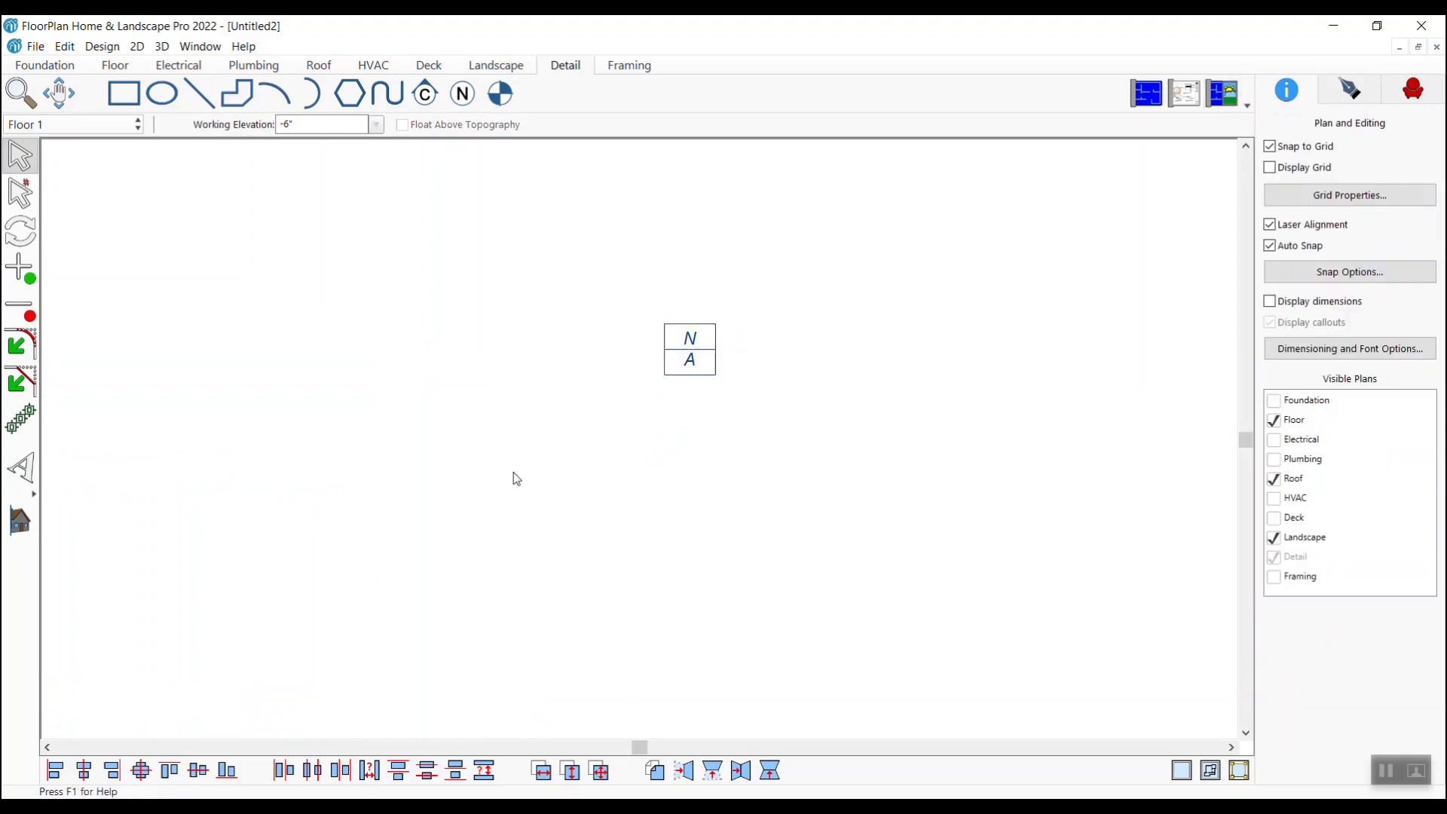
Draw a vertical callout marker line to the right of the note label, with its circular marker at the lower end.
scroll(513, 478, down, 2)
scroll(647, 473, down, 1)
click(425, 93)
drag(816, 365, 816, 615)
click(791, 573)
scroll(791, 574, up, 1)
scroll(643, 446, down, 1)
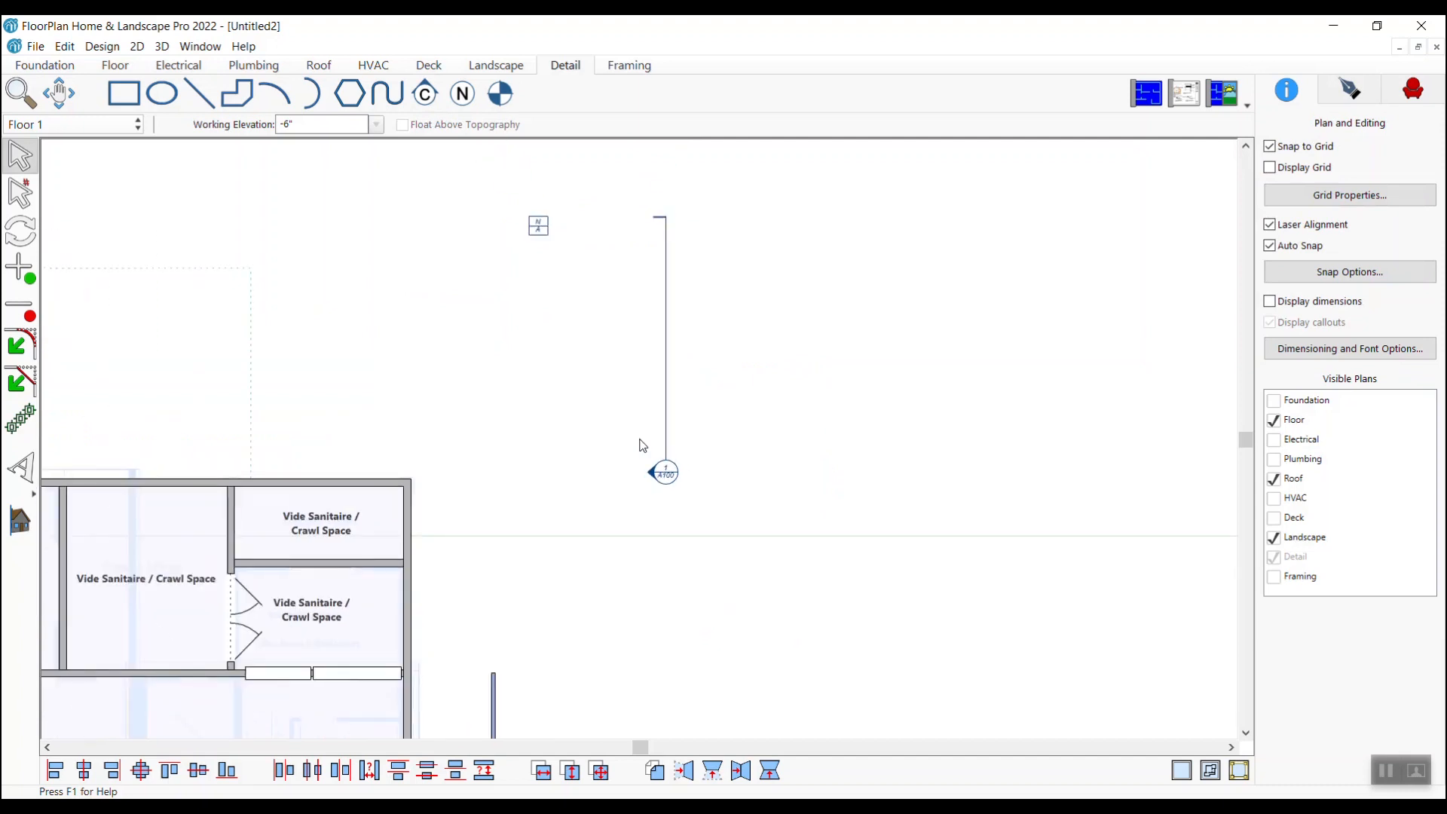
Draw a horizontal First Floor marker line right of the crawl spaces, centre its text and enter Marker line below the line.
click(499, 94)
drag(457, 588, 786, 589)
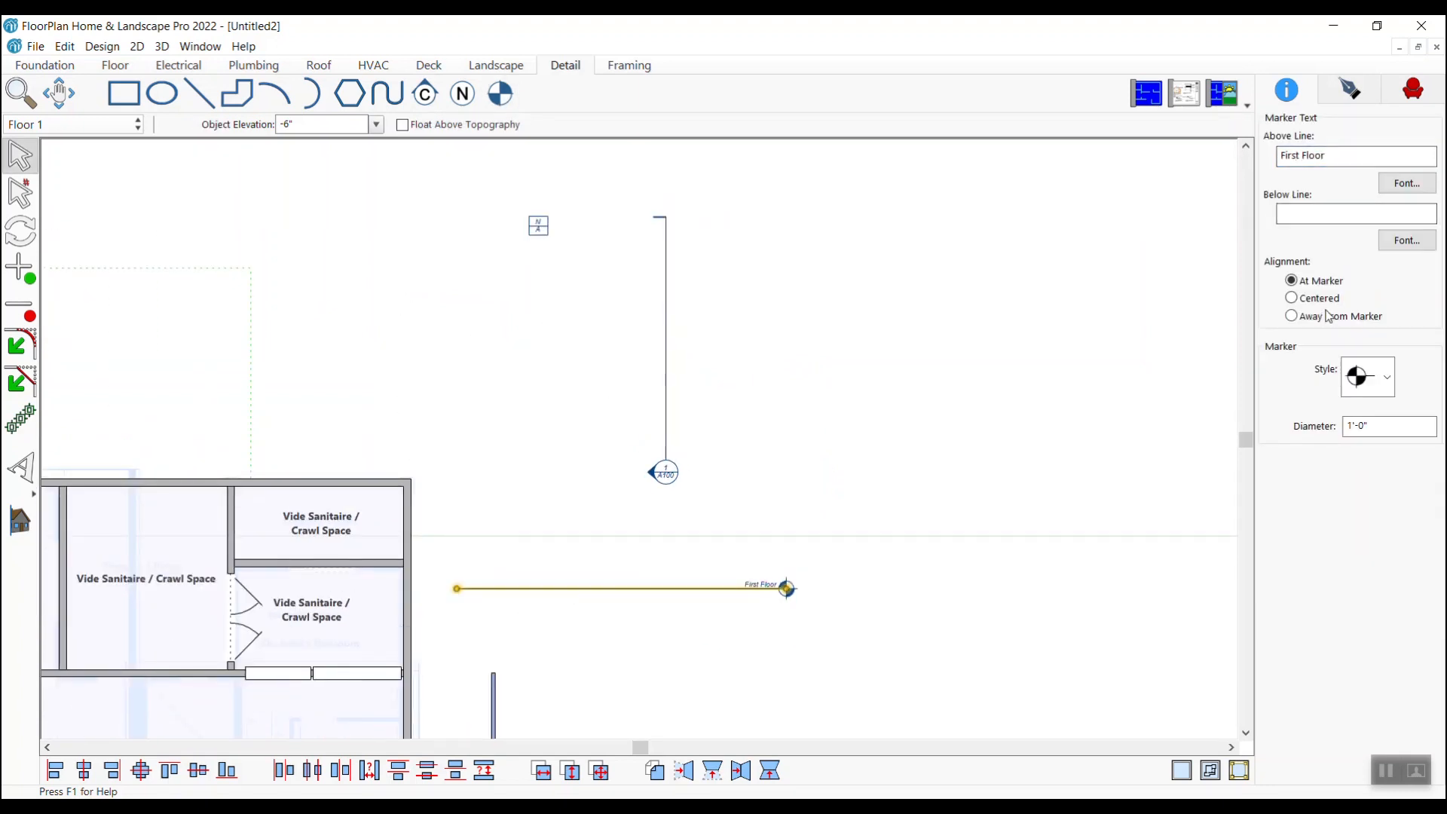
click(1290, 298)
scroll(649, 549, up, 1)
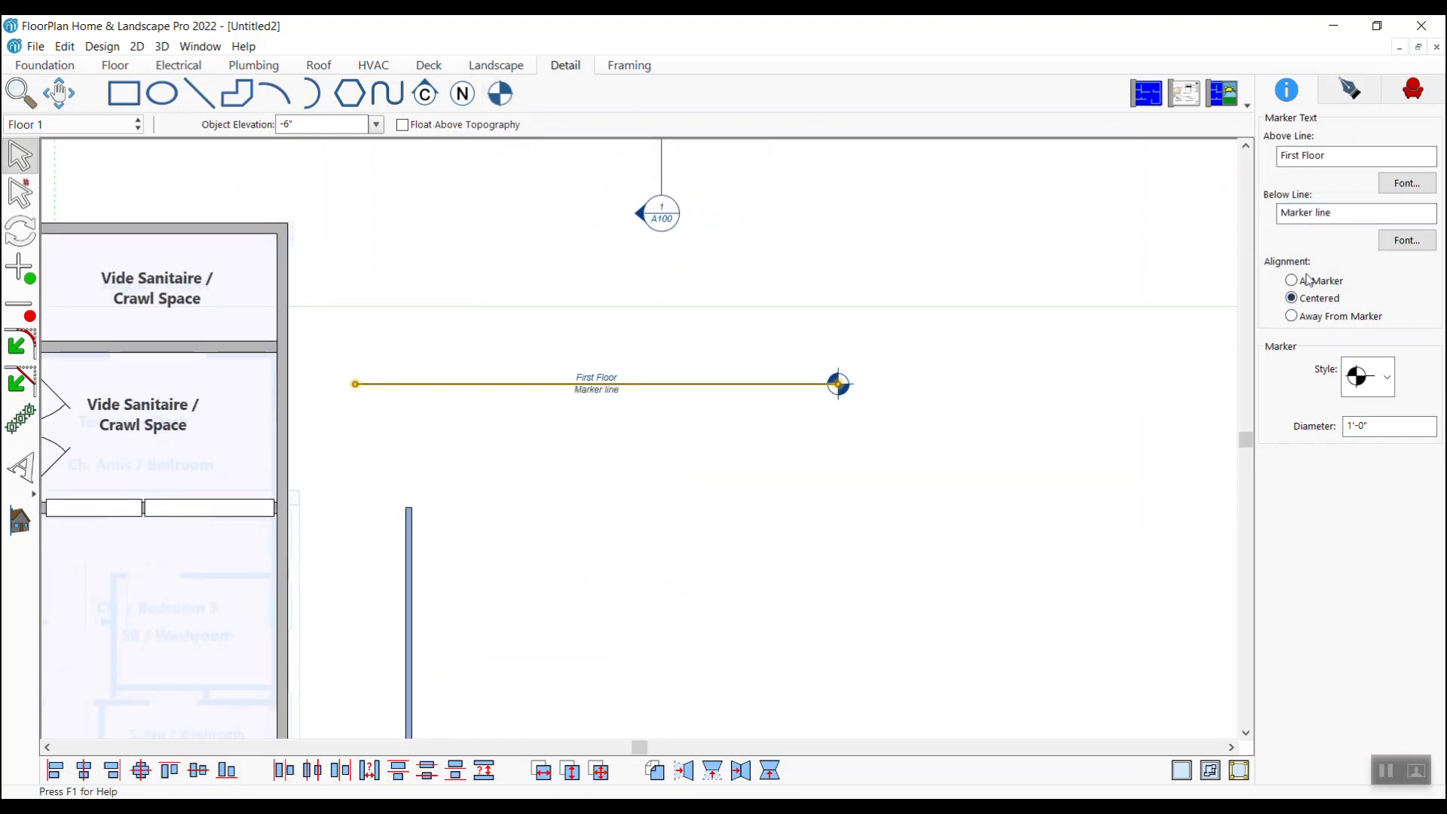
click(1291, 315)
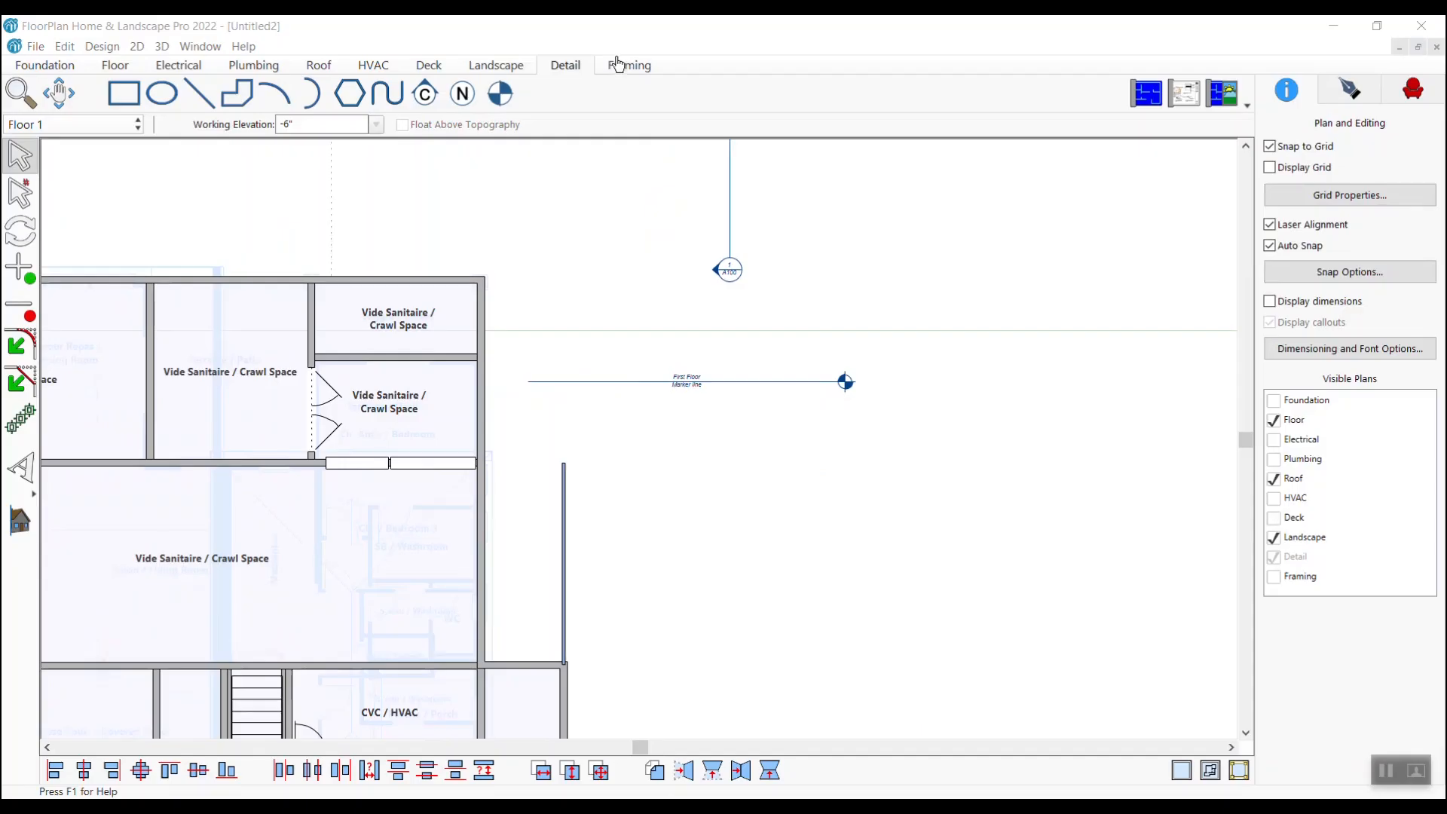
Place a horizontal steel beam across the full width of the deck in the framing plan.
click(613, 61)
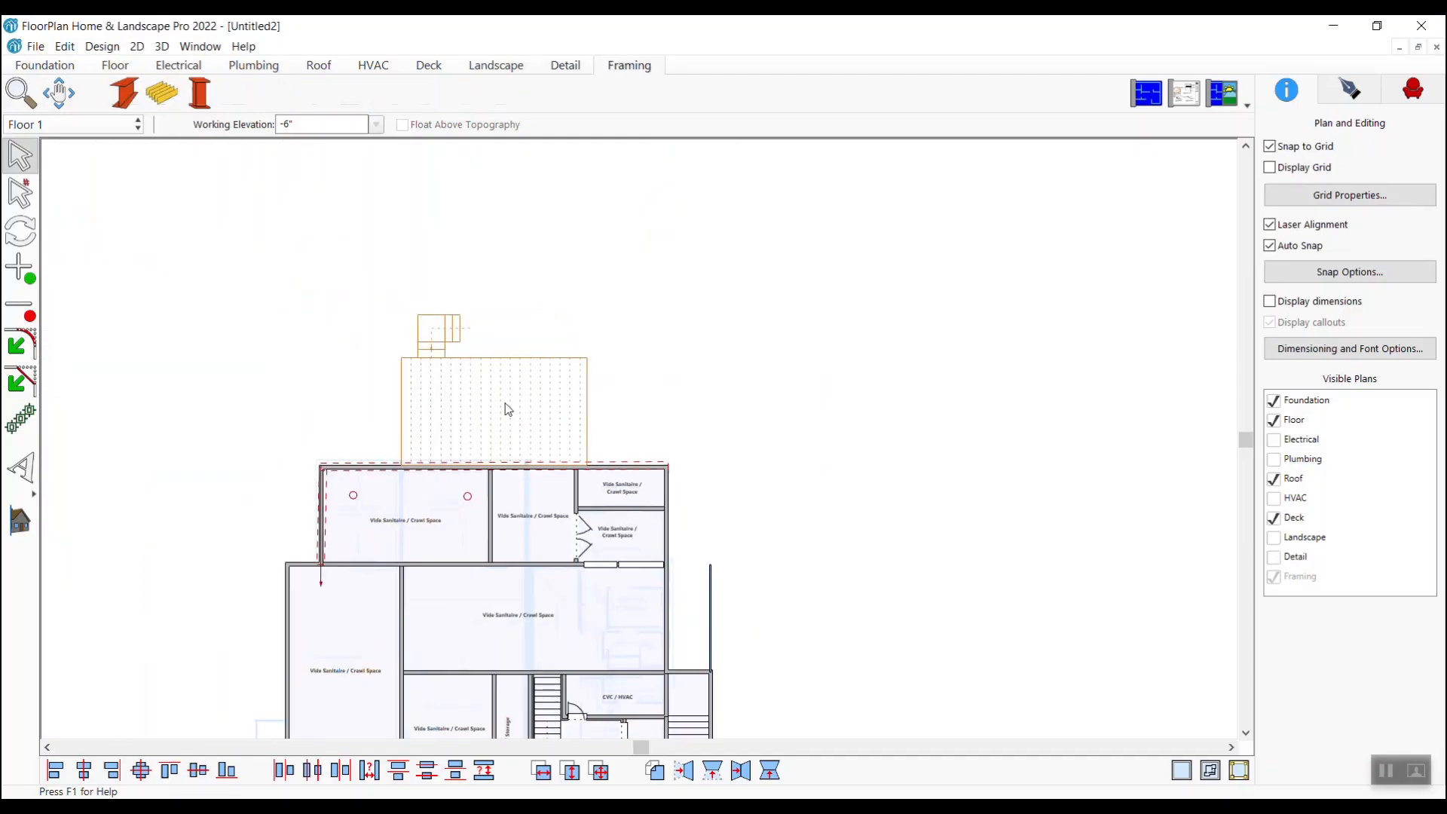
scroll(501, 410, up, 3)
click(134, 102)
mouse_move(335, 404)
mouse_down()
mouse_move(924, 417)
mouse_move(918, 404)
mouse_up()
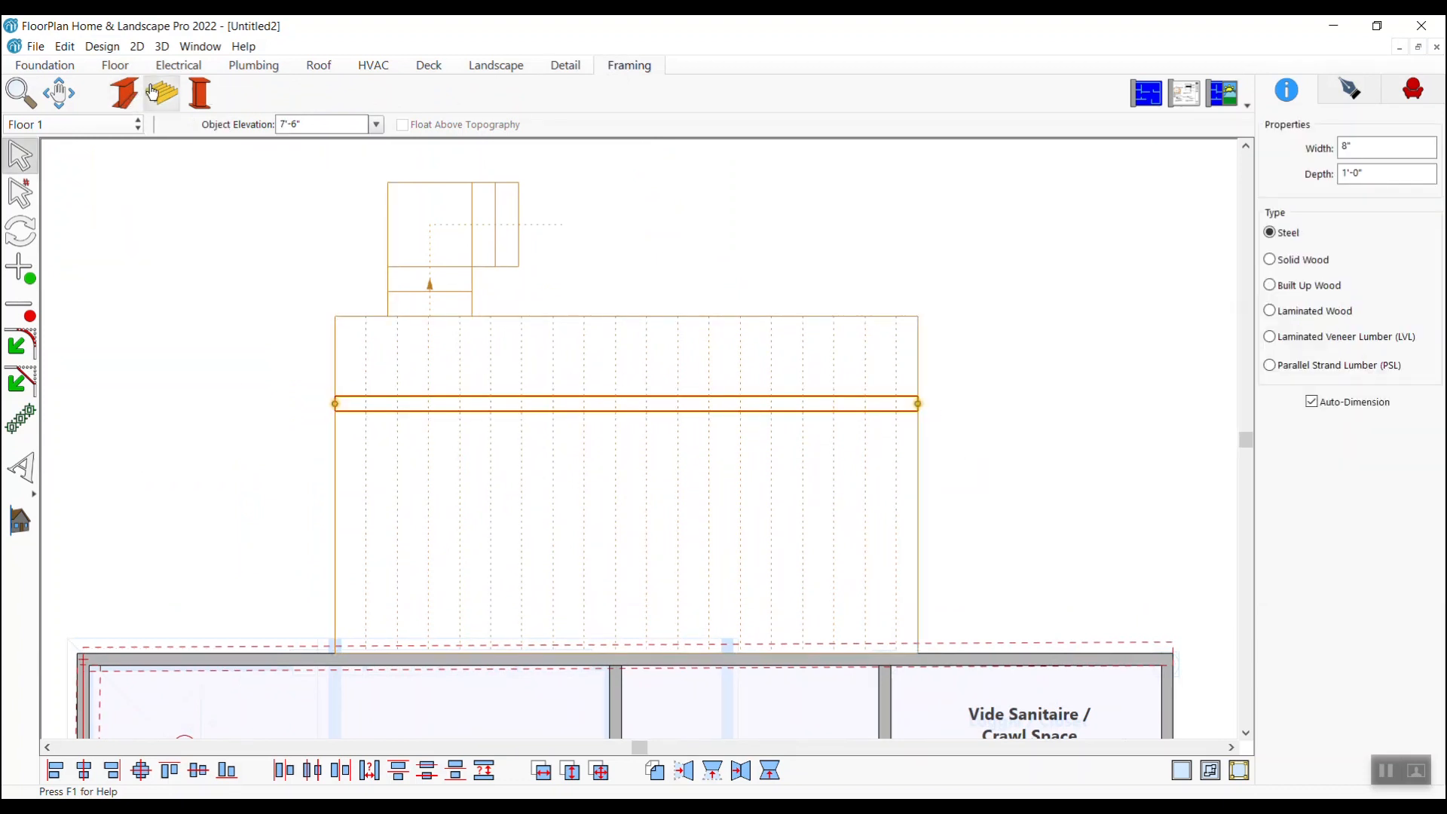
Place three steel columns along the deck beam, from its left end towards the middle.
click(201, 96)
click(385, 404)
click(201, 96)
click(446, 403)
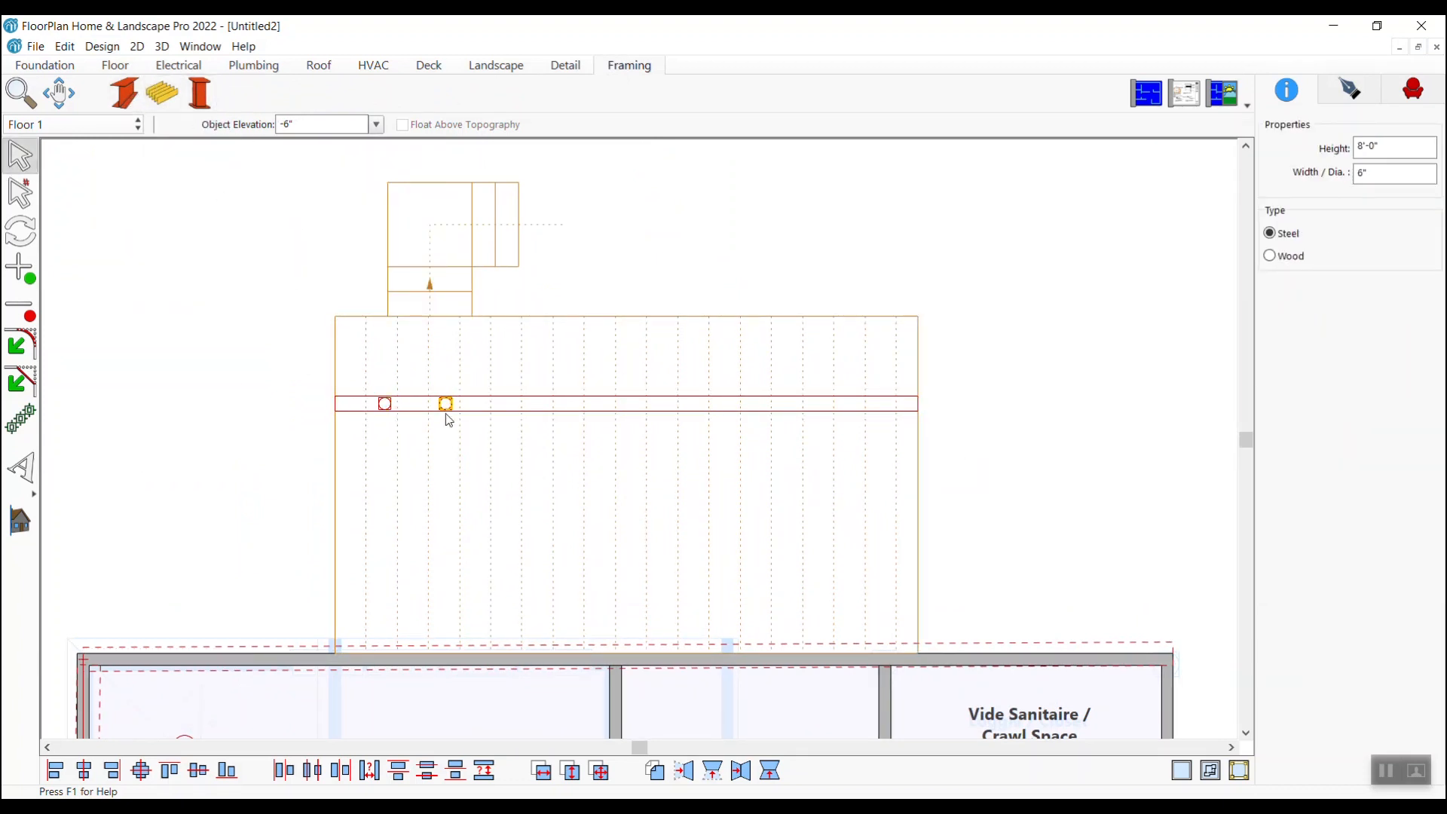
click(446, 431)
scroll(446, 431, up, 2)
scroll(640, 440, down, 1)
click(200, 94)
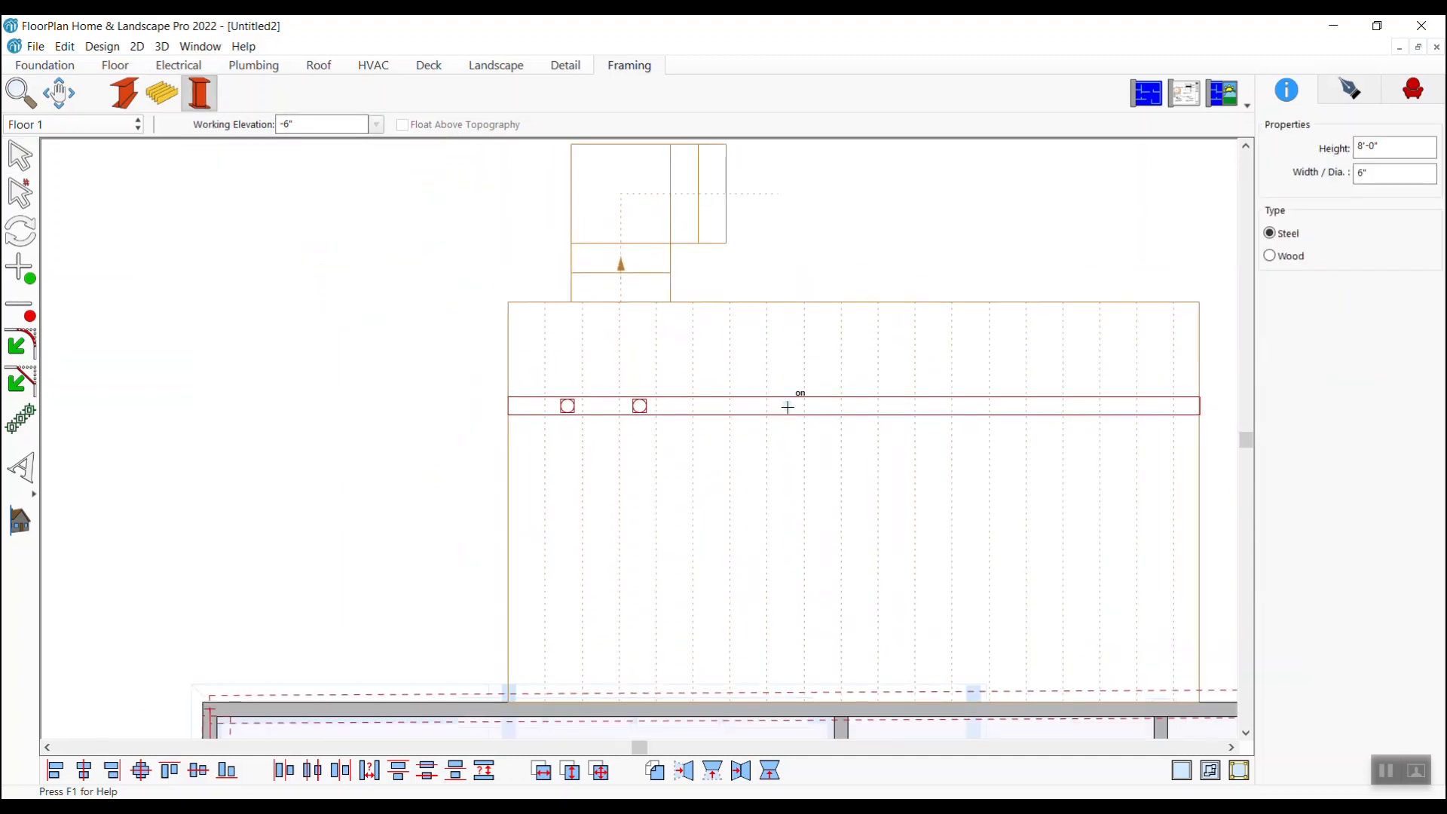
click(787, 407)
click(788, 452)
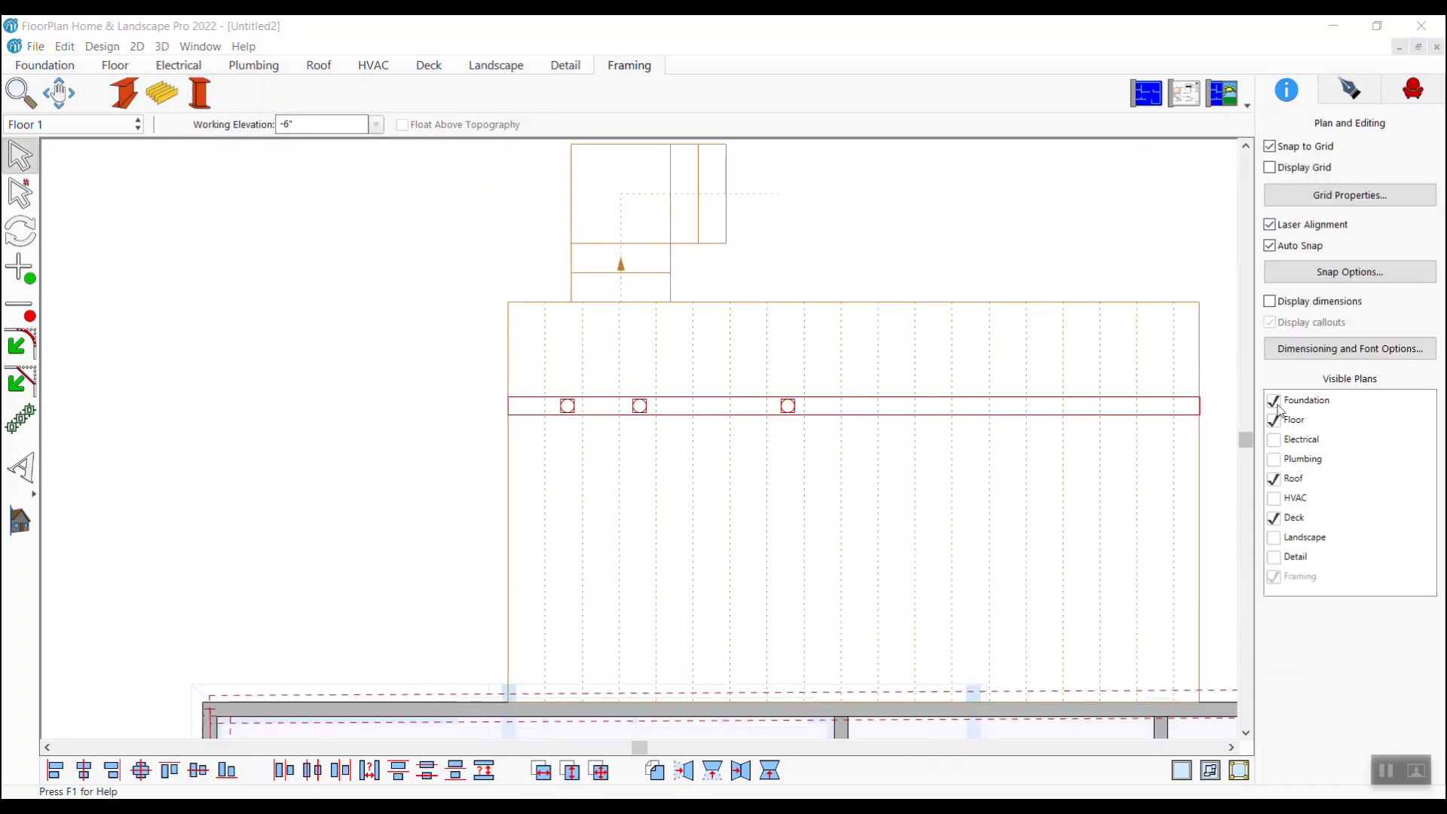
Make the Electrical, Plumbing, HVAC, Landscape and Detail plans visible together with the framing plan.
scroll(639, 442, down, 5)
click(1273, 439)
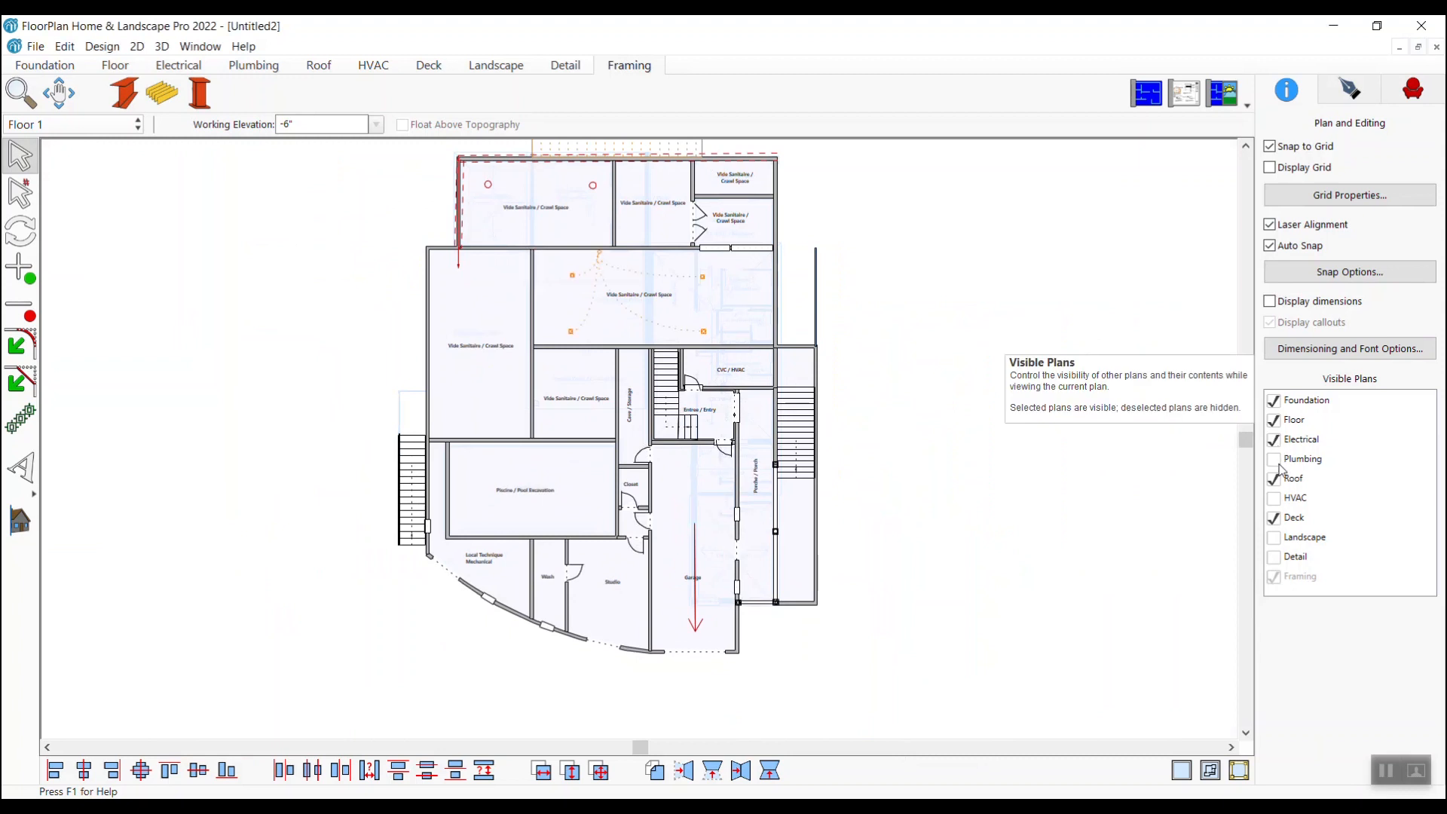
click(1273, 538)
click(1274, 556)
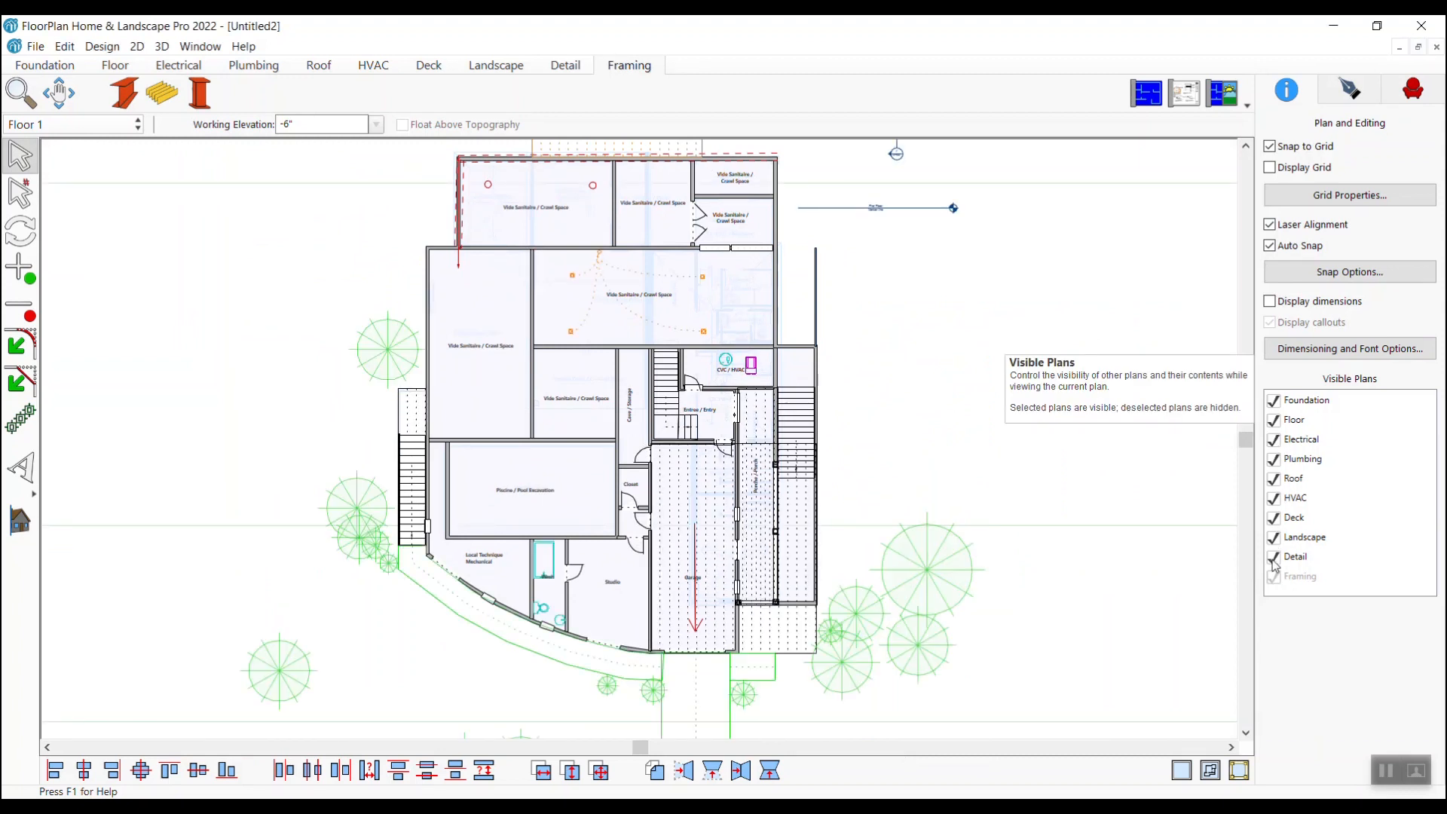